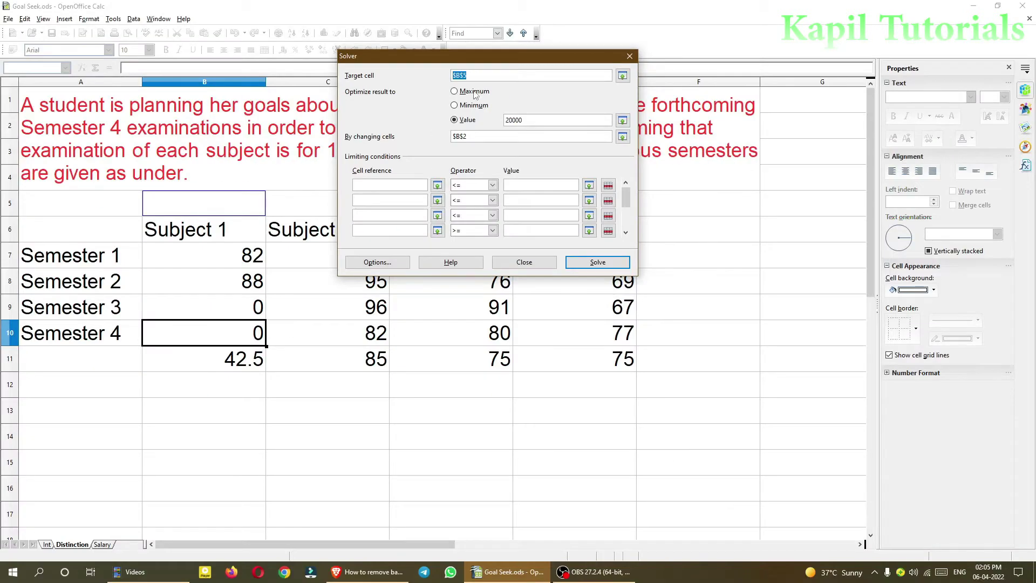
Set the Solver's target cell to B11, Subject 1's average, and its target value to 90
{"action": "left_click", "coordinate": [623, 77]}
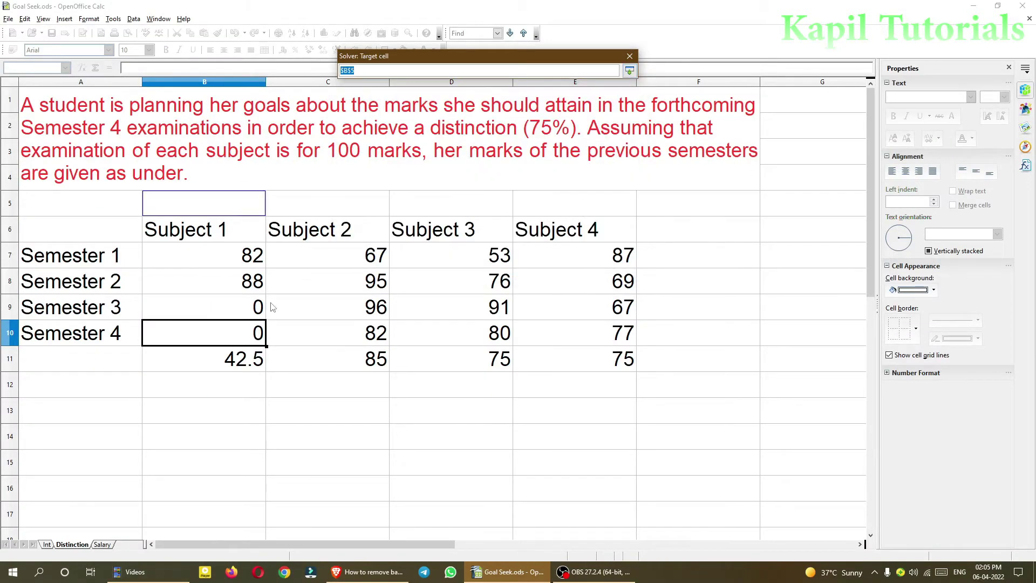
{"action": "left_click", "coordinate": [218, 362]}
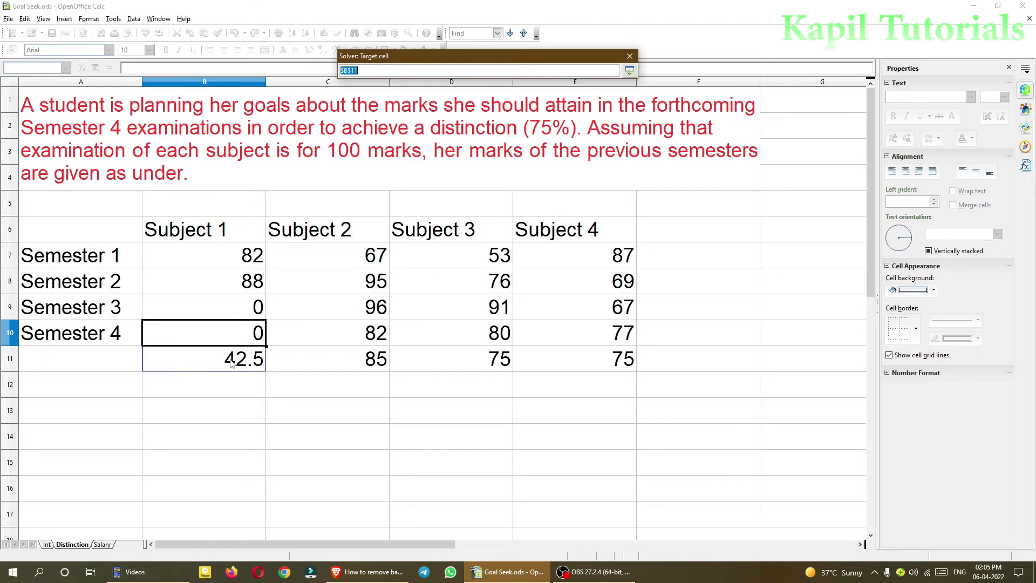
{"action": "left_click", "coordinate": [630, 71]}
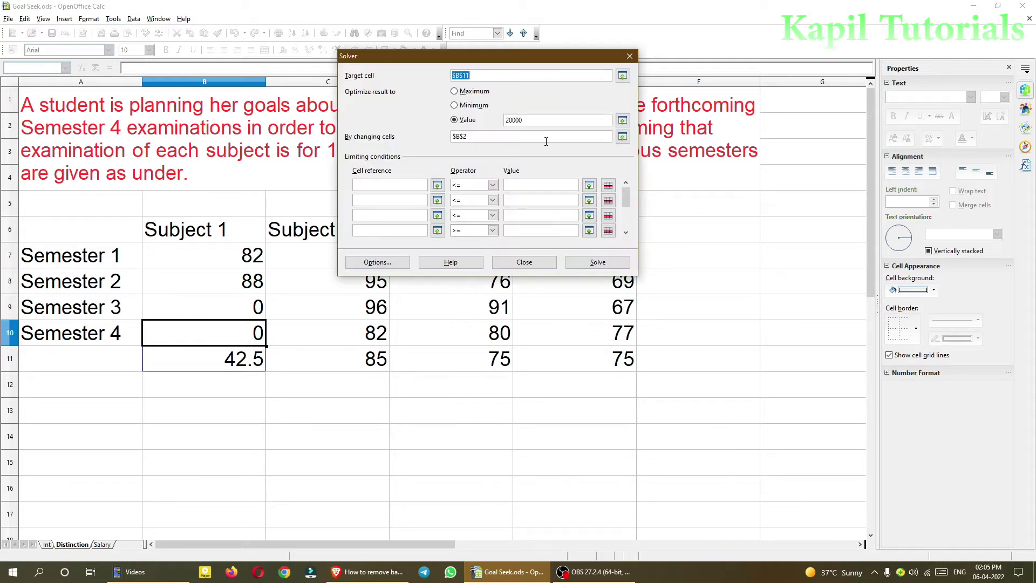
{"action": "left_click_drag", "start_coordinate": [463, 56], "coordinate": [551, 89]}
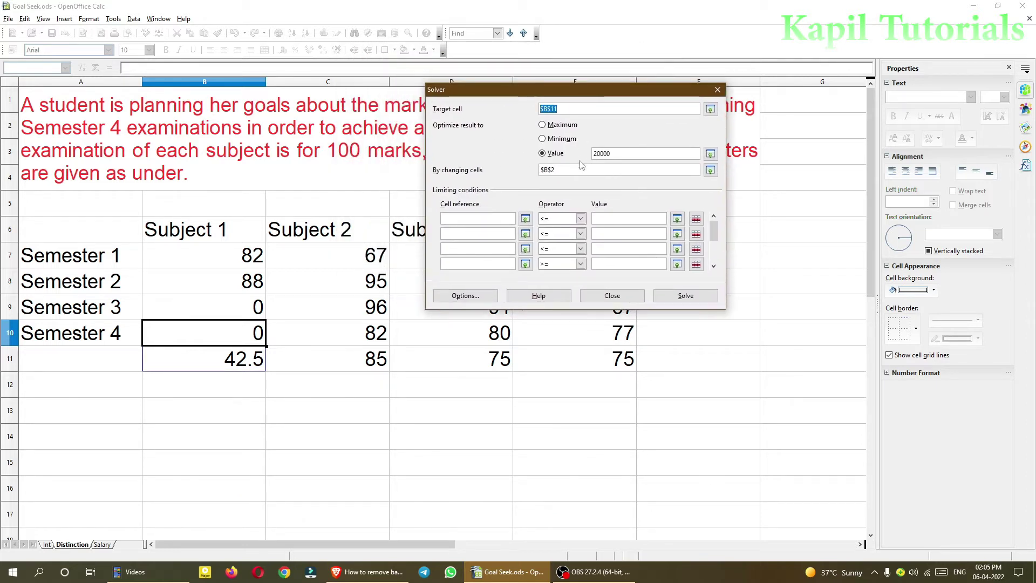
{"action": "double_click", "coordinate": [603, 152]}
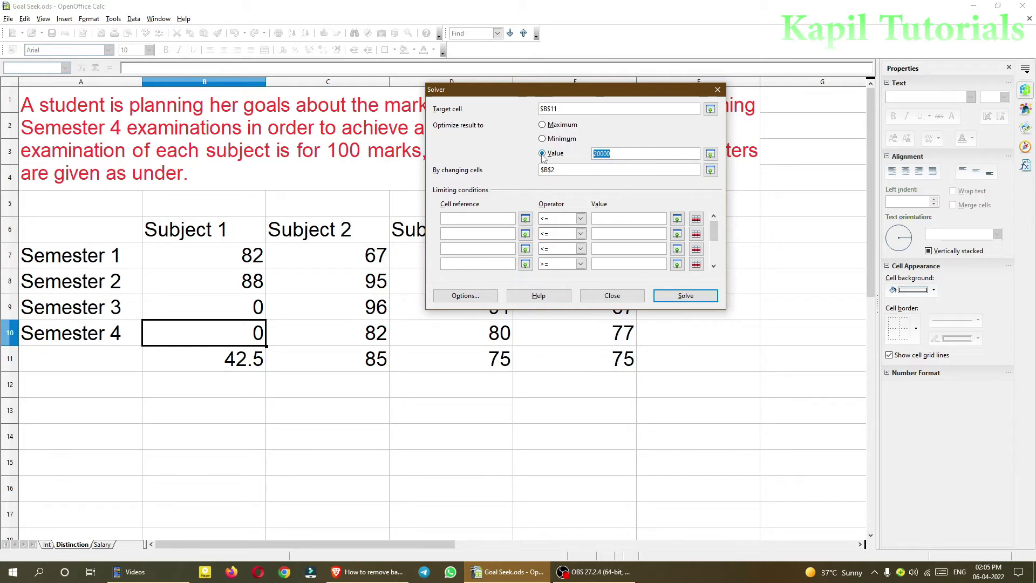
{"action": "type", "text": "90"}
Define B9:B10, Subject 1's Semester 3 and 4 marks, as the Solver's changing cells
{"action": "left_click", "coordinate": [710, 171]}
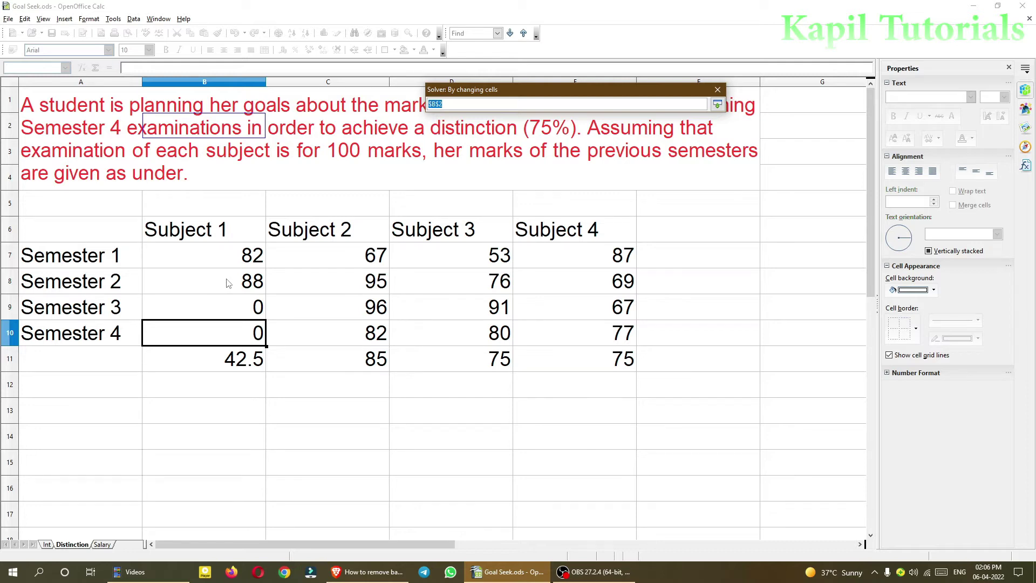
{"action": "left_click_drag", "start_coordinate": [235, 304], "coordinate": [234, 333]}
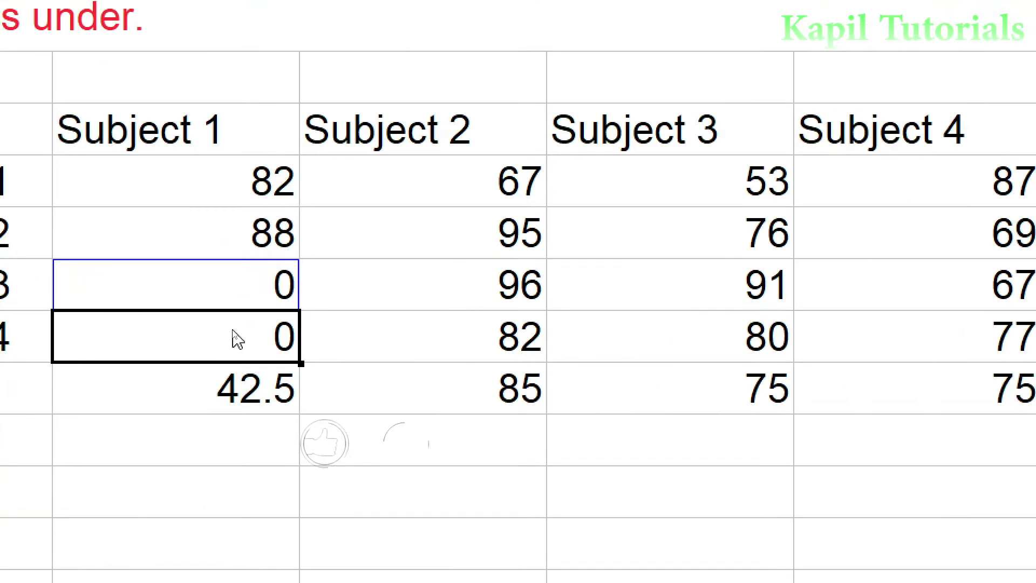
{"action": "left_click_drag", "start_coordinate": [426, 287], "coordinate": [432, 334]}
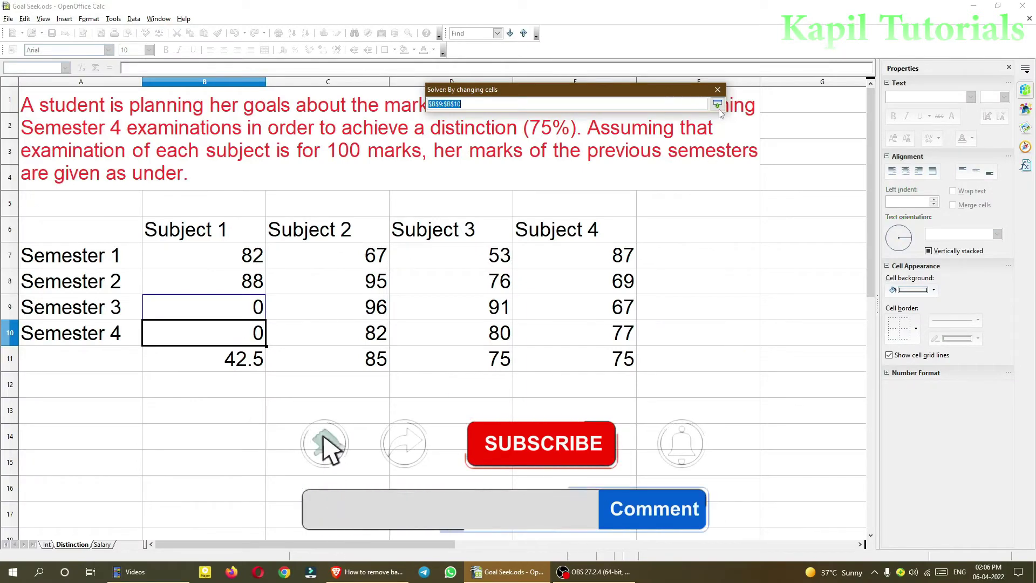
{"action": "left_click", "coordinate": [717, 104]}
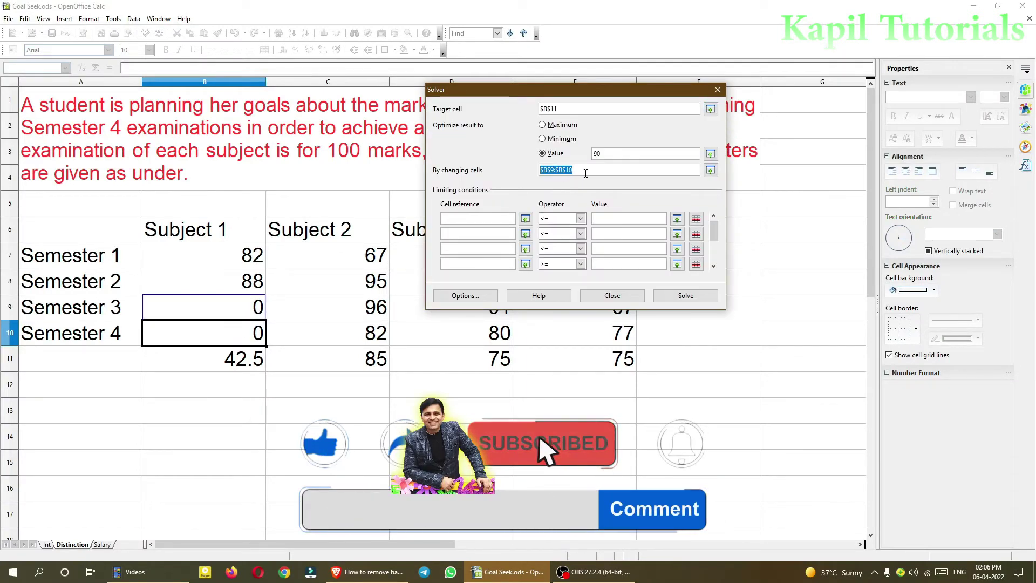
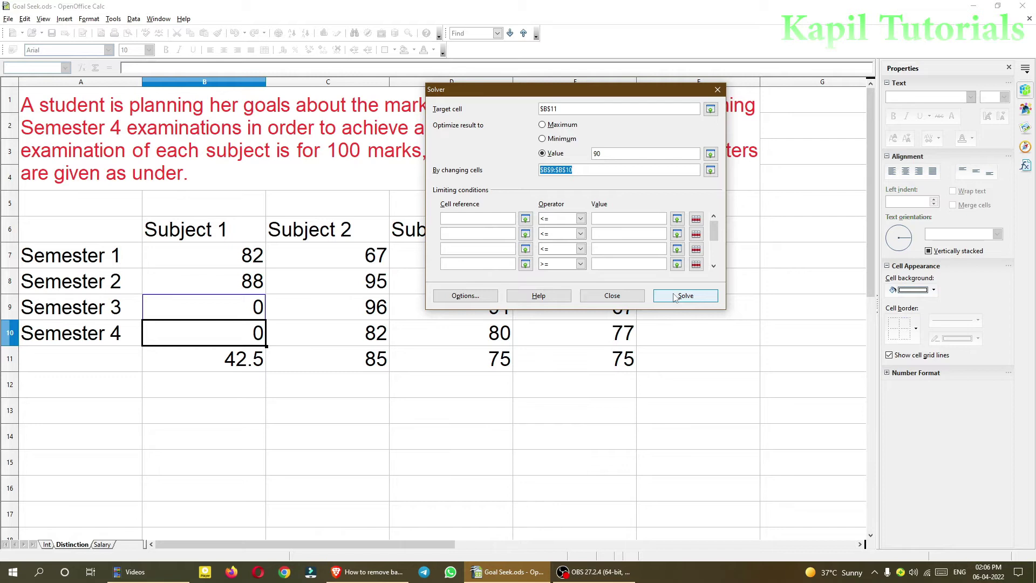
Solve for the target value without any limiting conditions and restore the previous cell values
{"action": "left_click", "coordinate": [675, 296]}
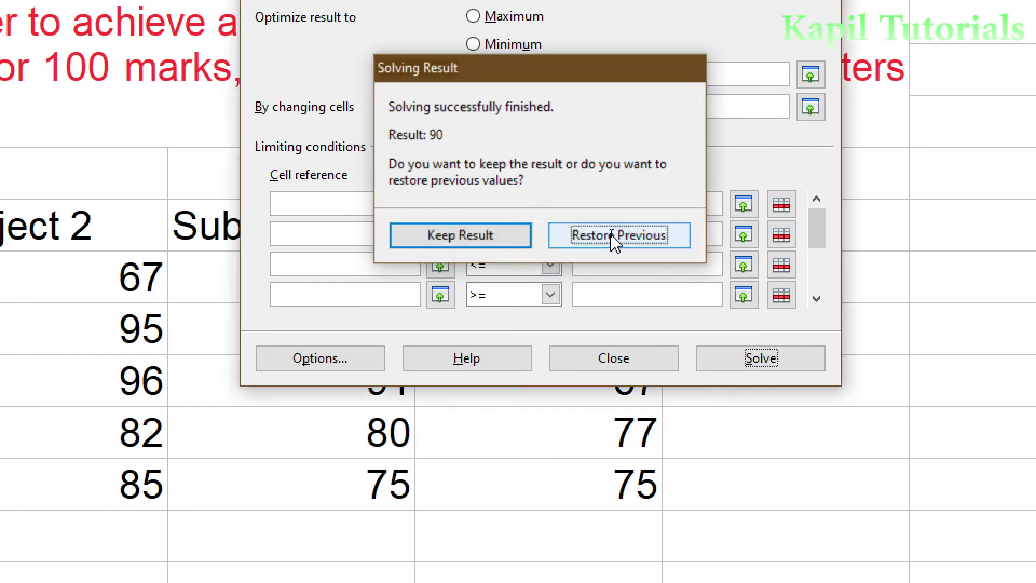
{"action": "left_click", "coordinate": [614, 235]}
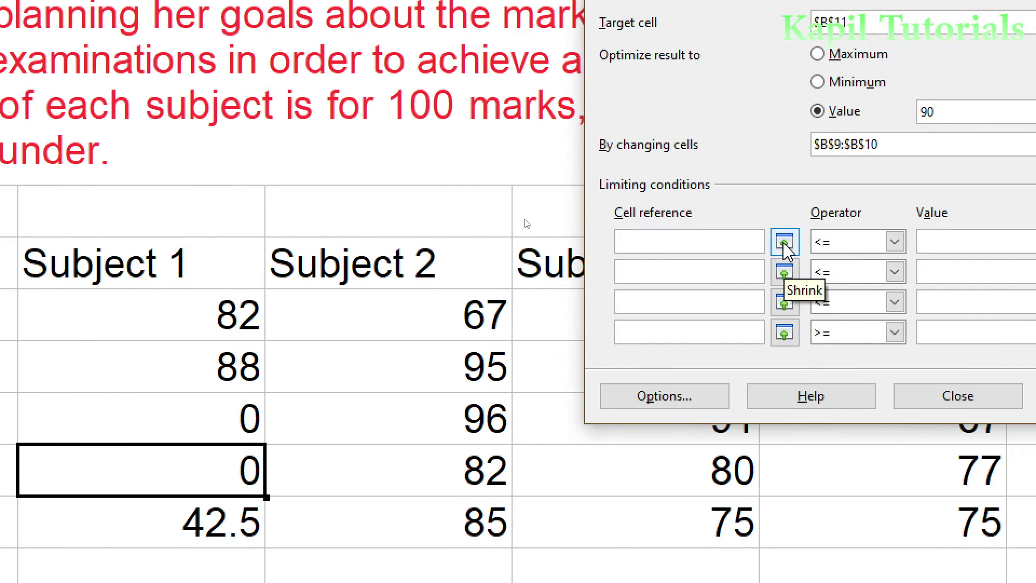
Add a limiting condition that the Semester 3 mark in B9 is <= 95
{"action": "left_click", "coordinate": [786, 242]}
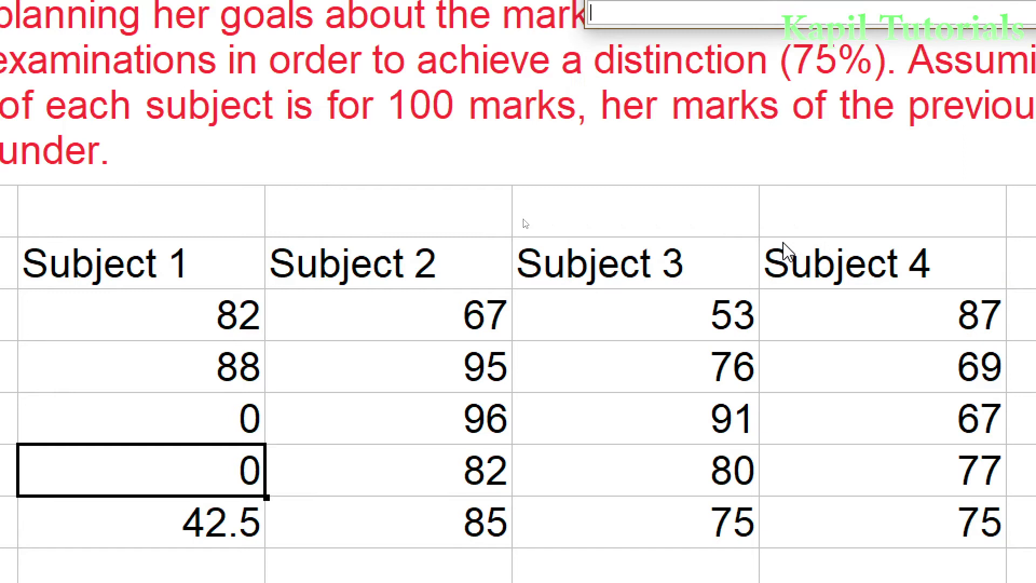
{"action": "left_click", "coordinate": [132, 421]}
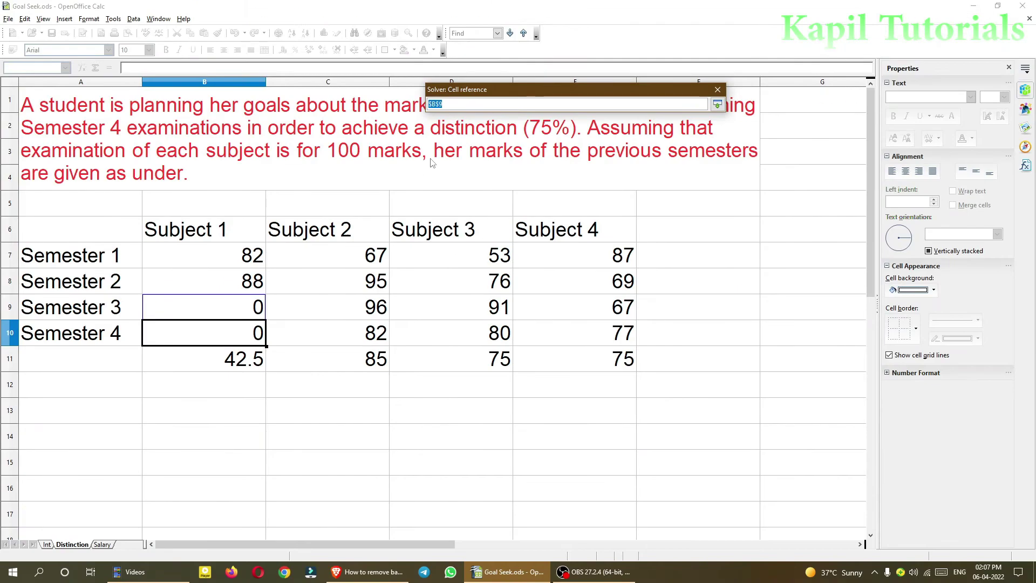
{"action": "left_click", "coordinate": [720, 107]}
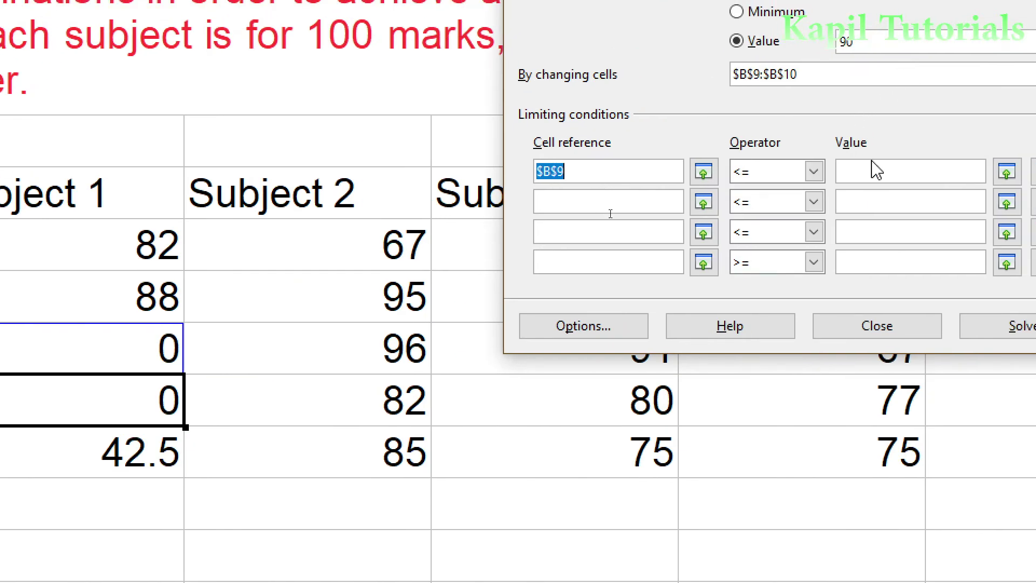
{"action": "left_click", "coordinate": [872, 168]}
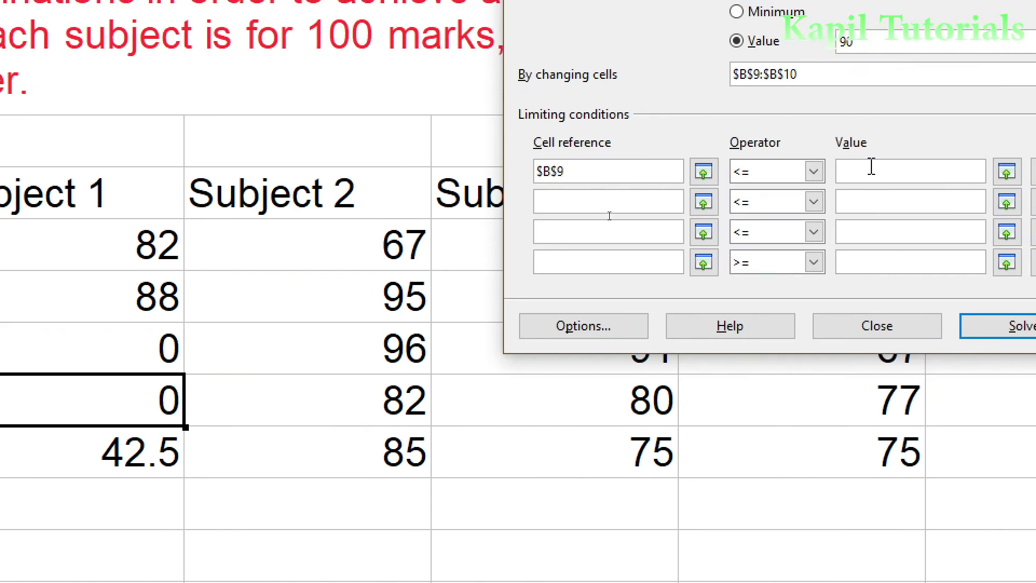
{"action": "type", "text": "95"}
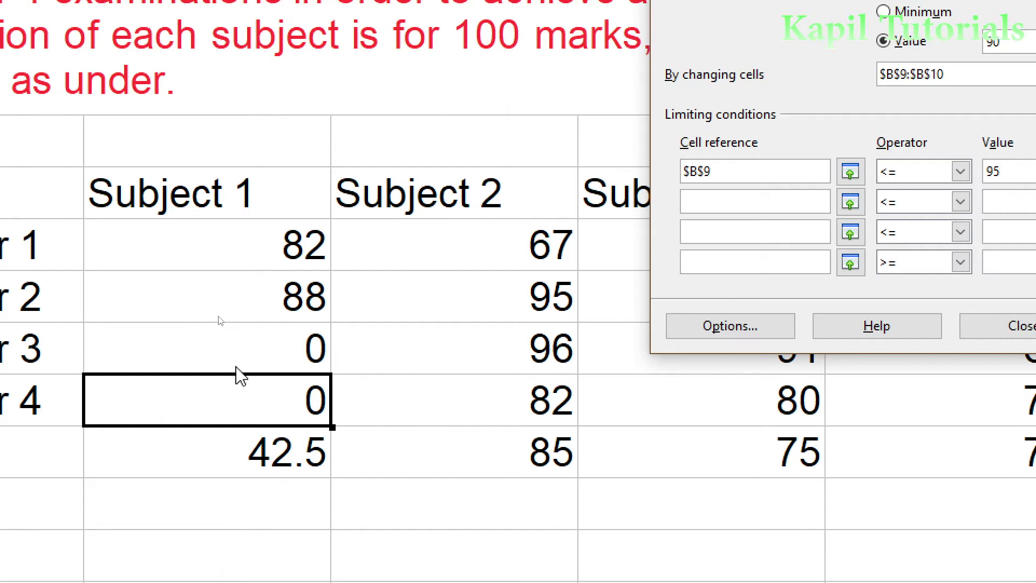
{"action": "left_click", "coordinate": [798, 171]}
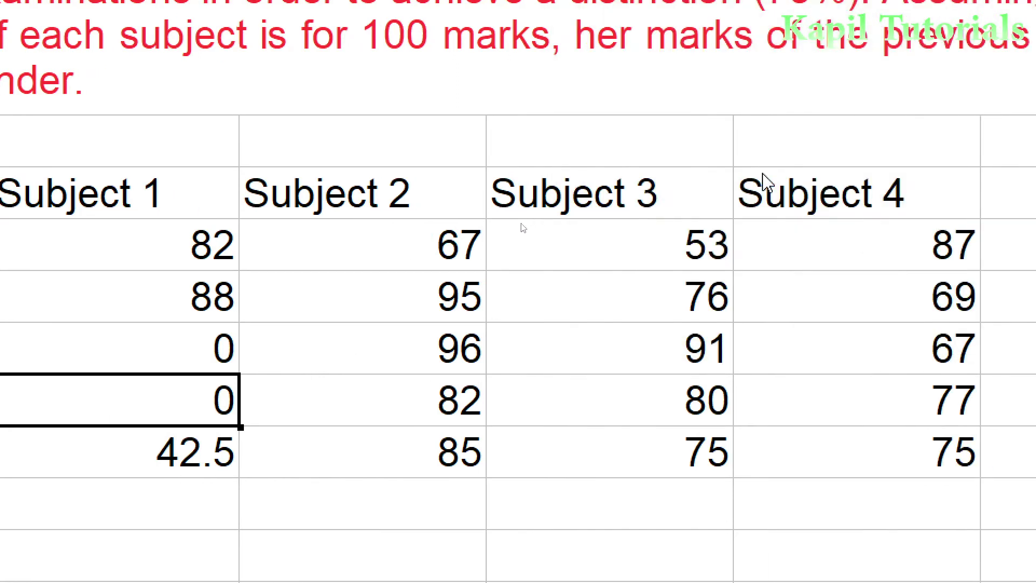
{"action": "left_click", "coordinate": [388, 352]}
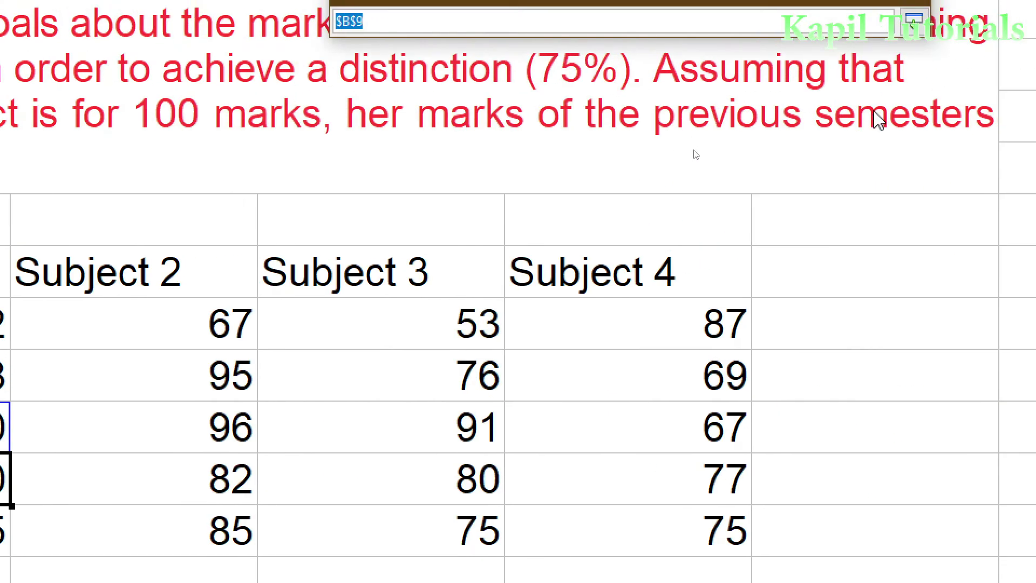
{"action": "left_click", "coordinate": [914, 52]}
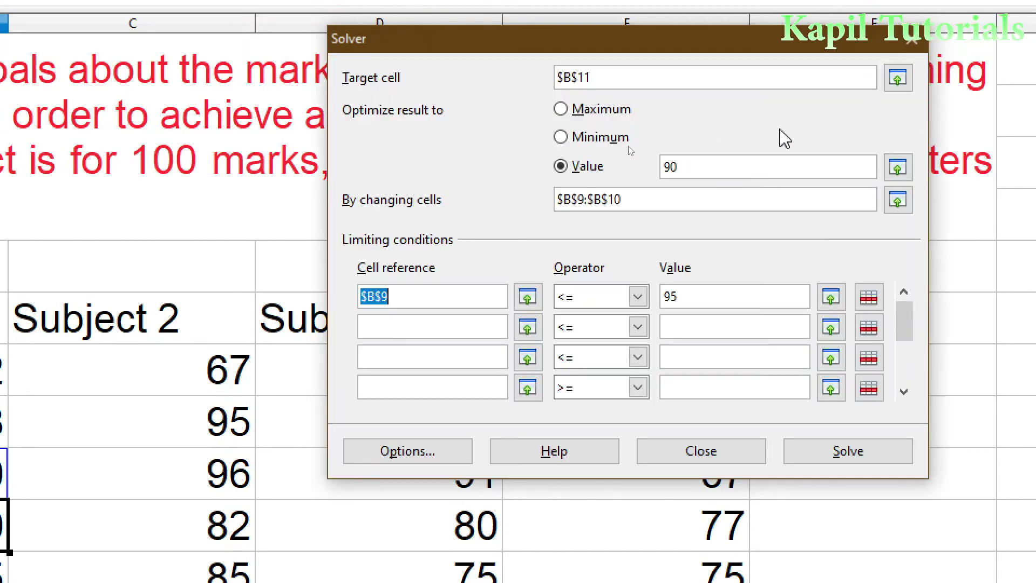
Add a second limiting condition that the Semester 4 mark in B10 is <= 98
{"action": "left_click", "coordinate": [529, 330]}
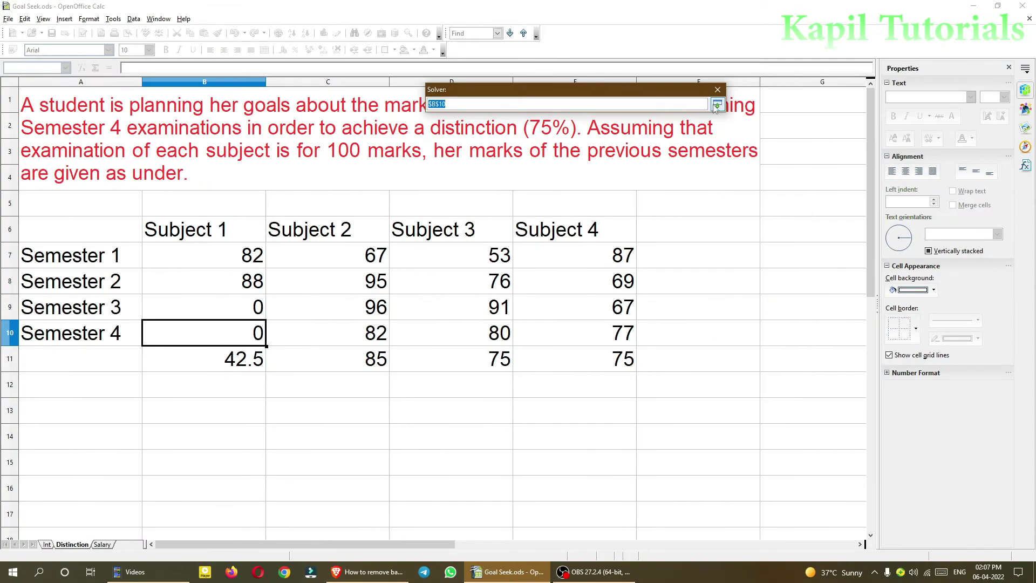
{"action": "left_click", "coordinate": [712, 103]}
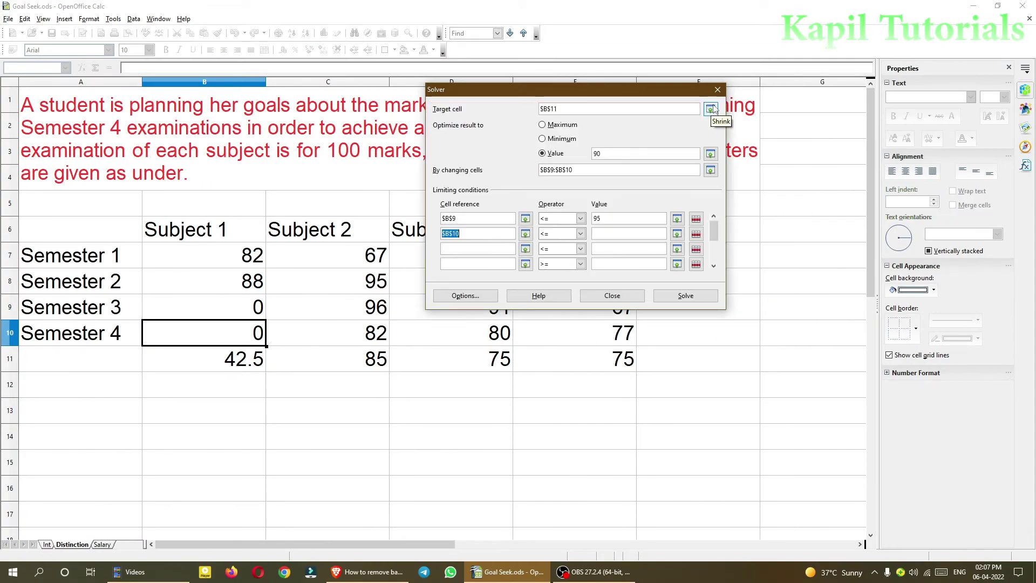
{"action": "left_click", "coordinate": [604, 233]}
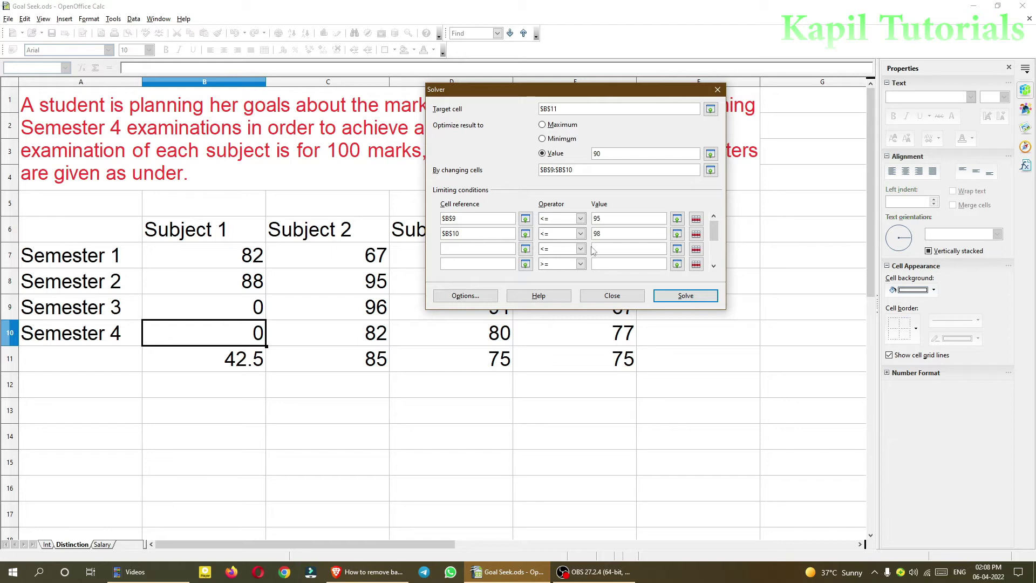
Solve for the target value of 90 with both limiting conditions and restore the previous cell values
{"action": "left_click", "coordinate": [680, 299]}
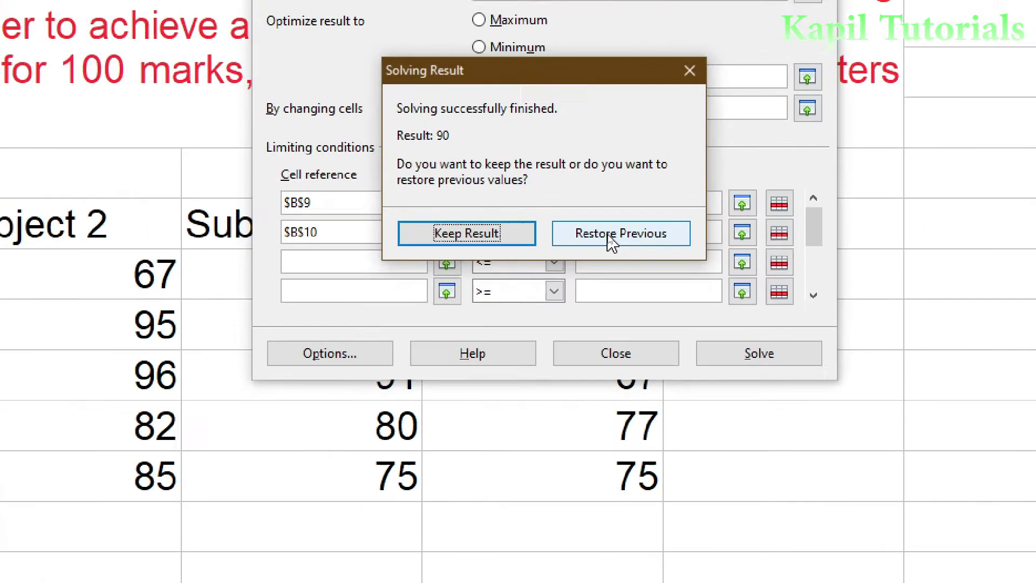
{"action": "left_click", "coordinate": [610, 235]}
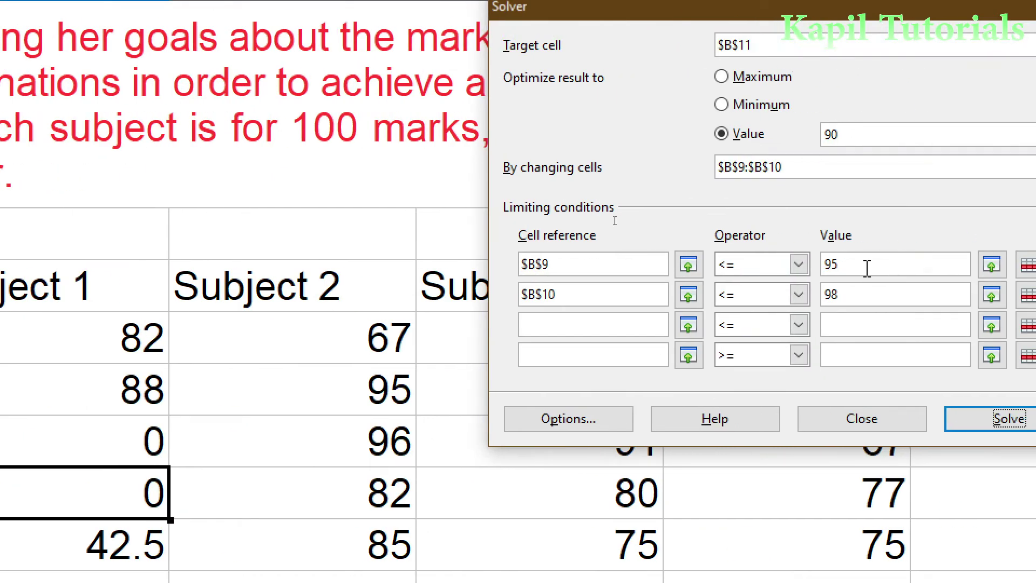
Set the limit for B9 to 94 and do a trial solve, restoring the previous cell values
{"action": "double_click", "coordinate": [838, 264]}
{"action": "left_click", "coordinate": [856, 269]}
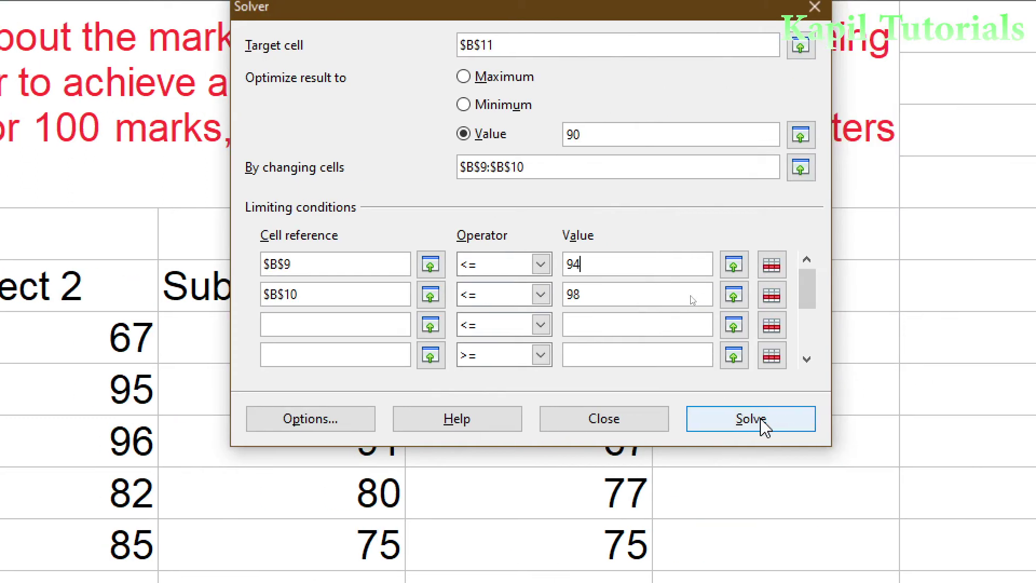
{"action": "left_click", "coordinate": [1023, 422]}
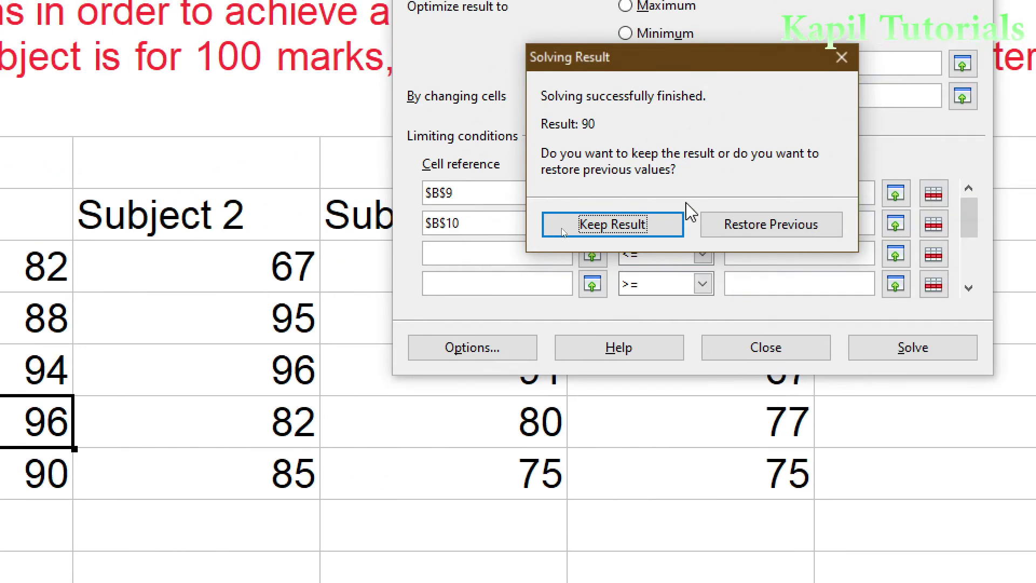
{"action": "left_click", "coordinate": [758, 227]}
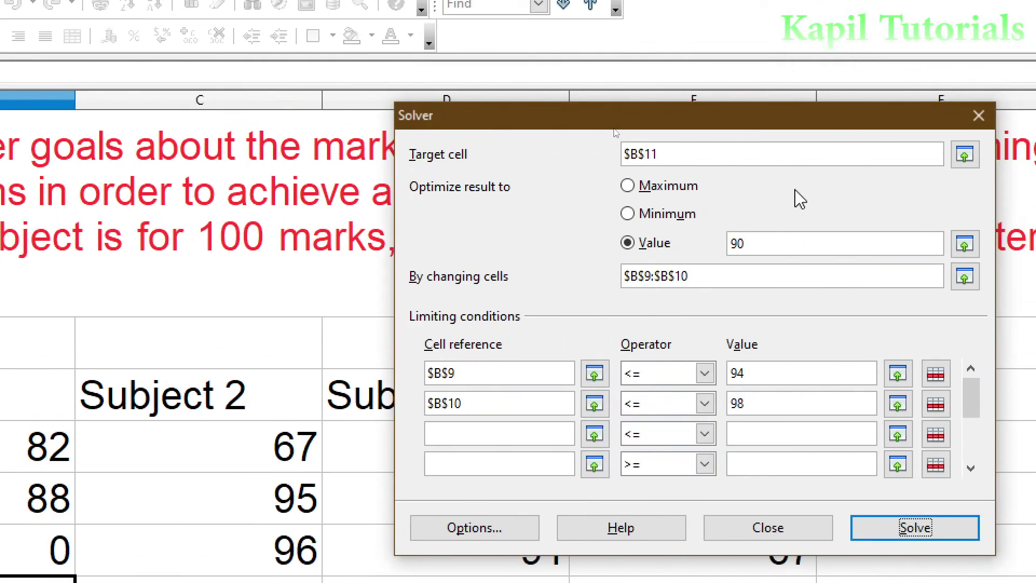
Optimize the target cell to its maximum under the limiting conditions and restore the previous cell values
{"action": "left_click", "coordinate": [627, 186]}
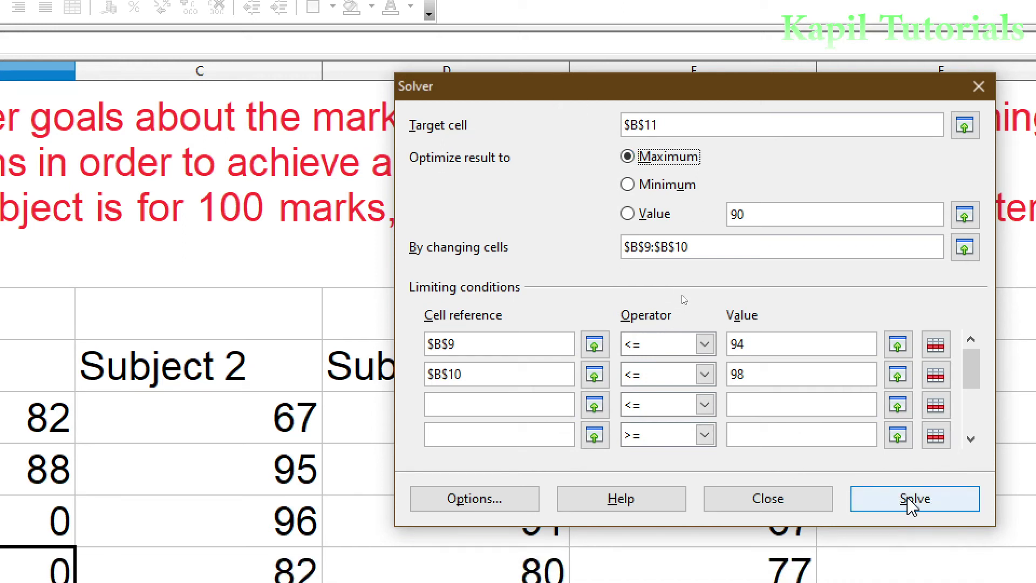
{"action": "left_click", "coordinate": [912, 504]}
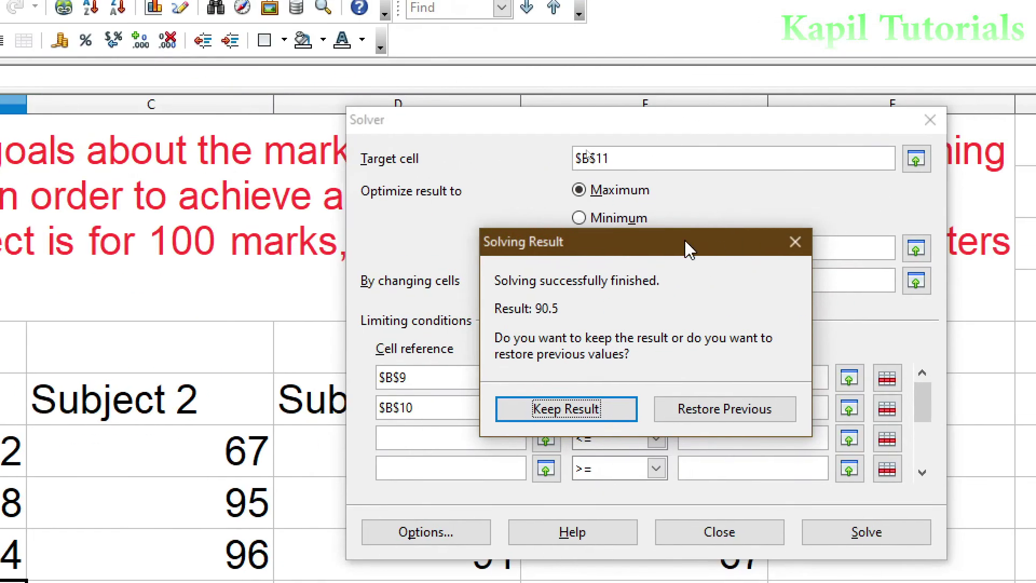
{"action": "left_click_drag", "start_coordinate": [616, 255], "coordinate": [841, 230]}
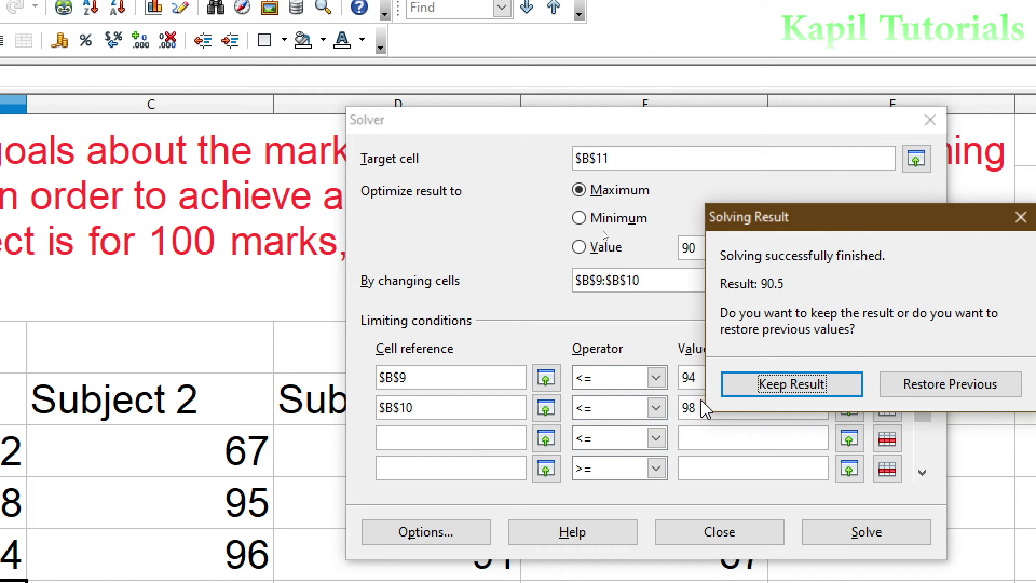
{"action": "left_click", "coordinate": [726, 383]}
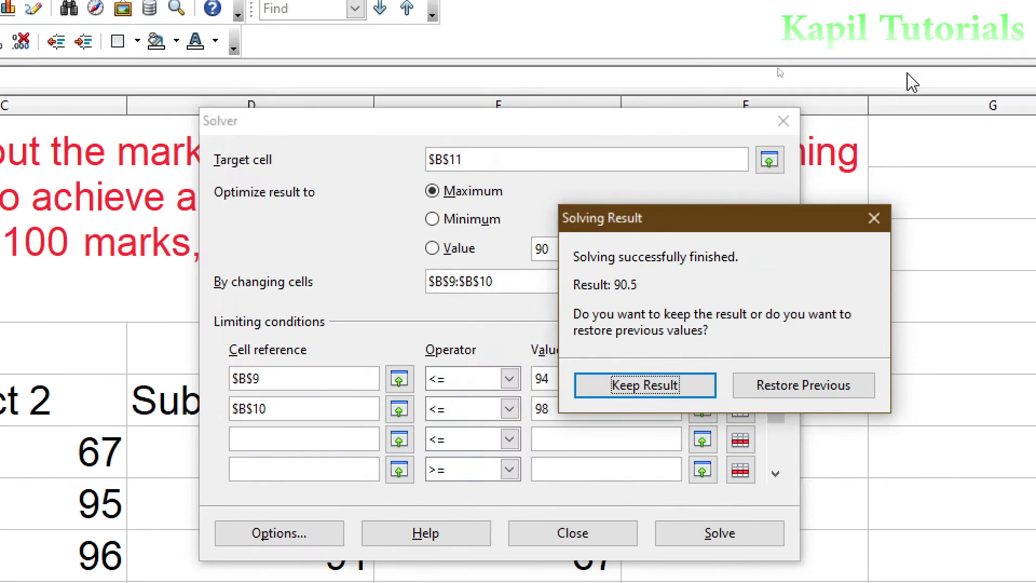
{"action": "left_click", "coordinate": [737, 390]}
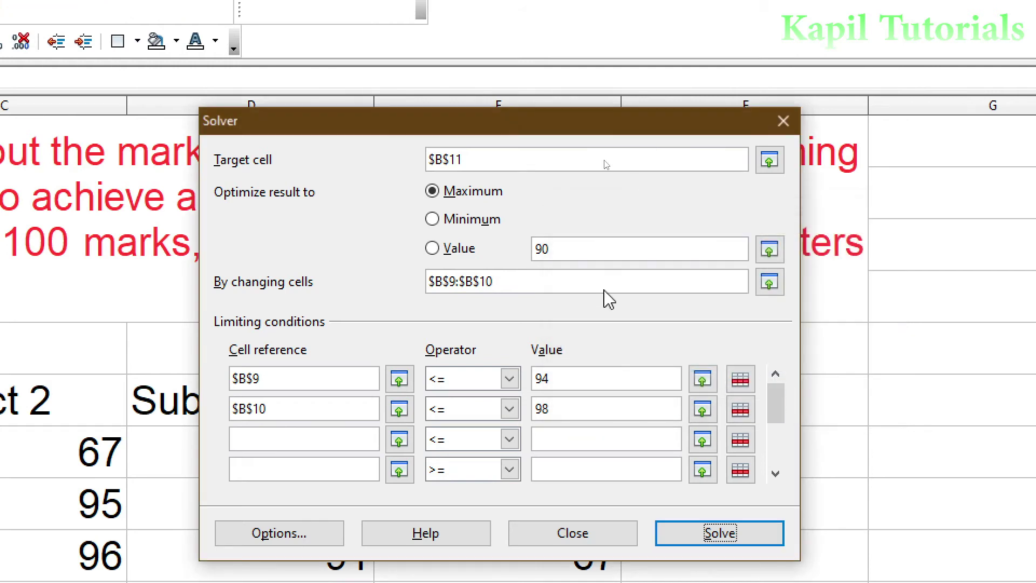
Optimize the target cell to its minimum under the limiting conditions and restore the previous cell values
{"action": "left_click", "coordinate": [432, 220]}
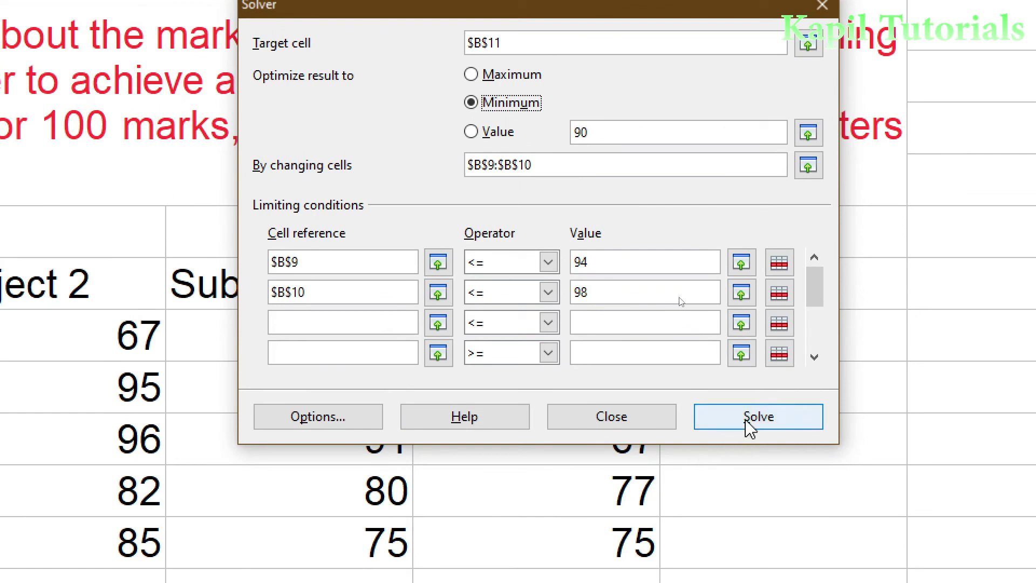
{"action": "left_click", "coordinate": [750, 418]}
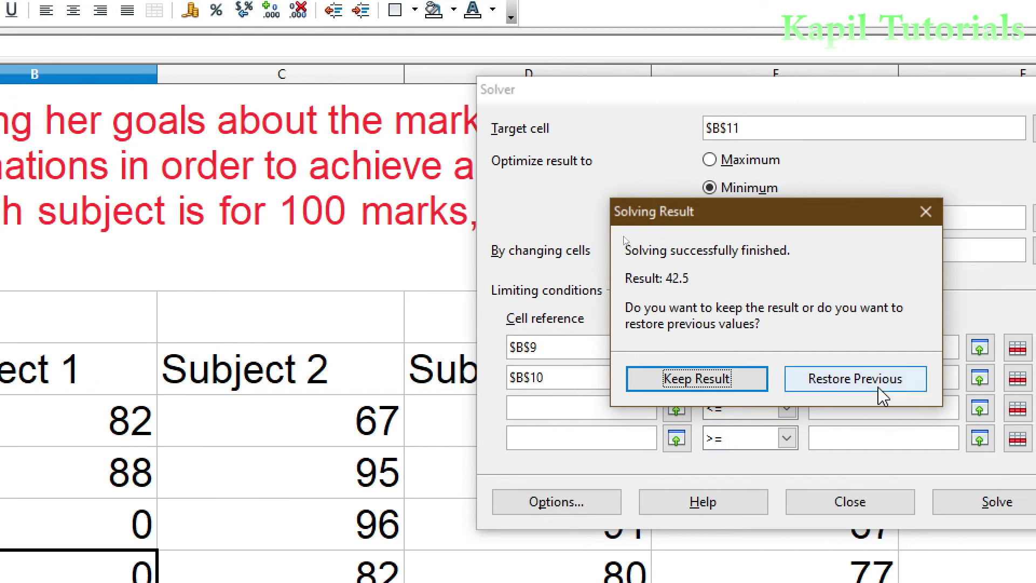
{"action": "left_click", "coordinate": [887, 385]}
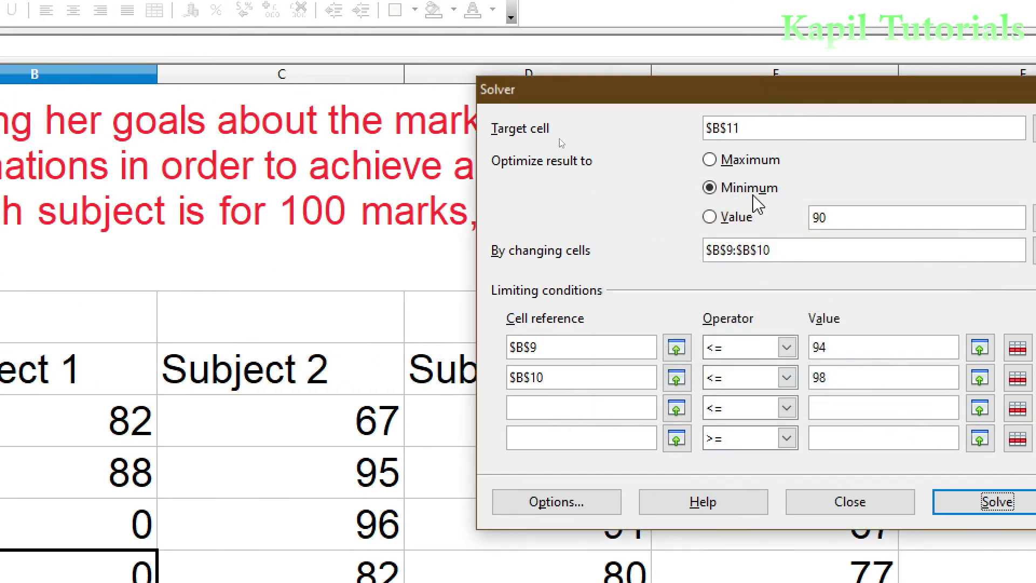
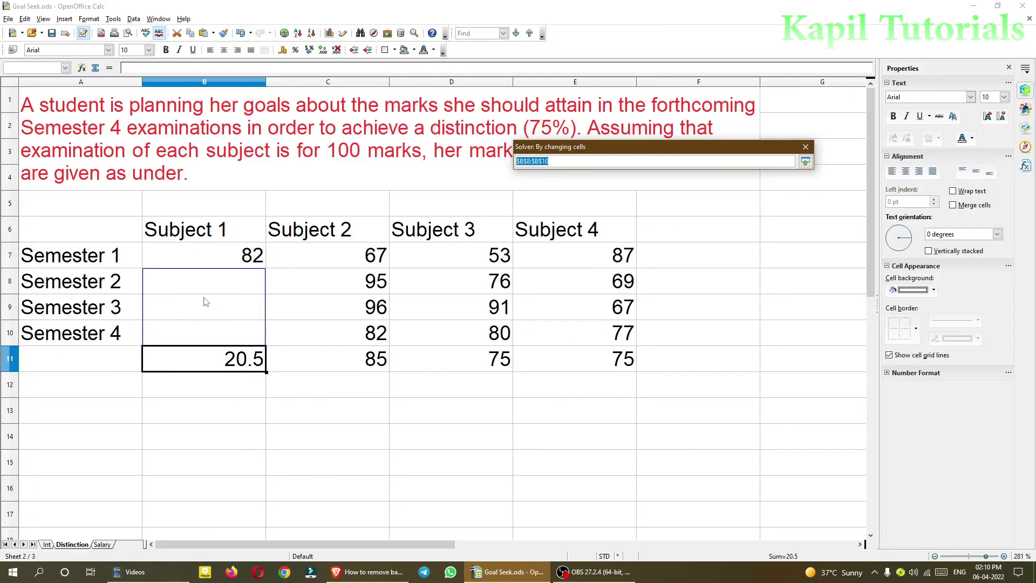
Use B8:B10 as the changing cells and set the first limiting condition to B8 <= 95
{"action": "left_click", "coordinate": [807, 160]}
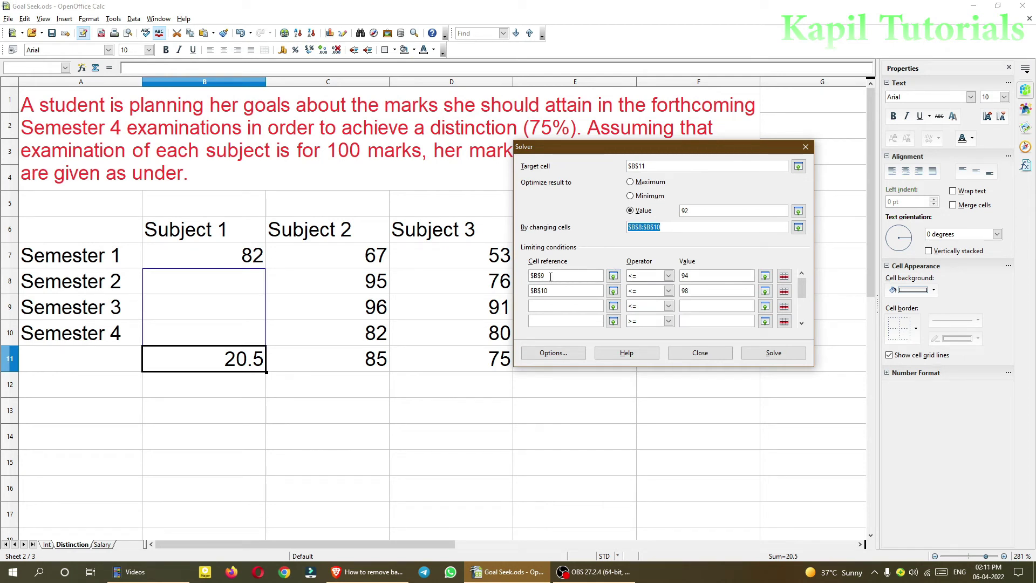
{"action": "left_click", "coordinate": [615, 278]}
{"action": "left_click", "coordinate": [232, 284]}
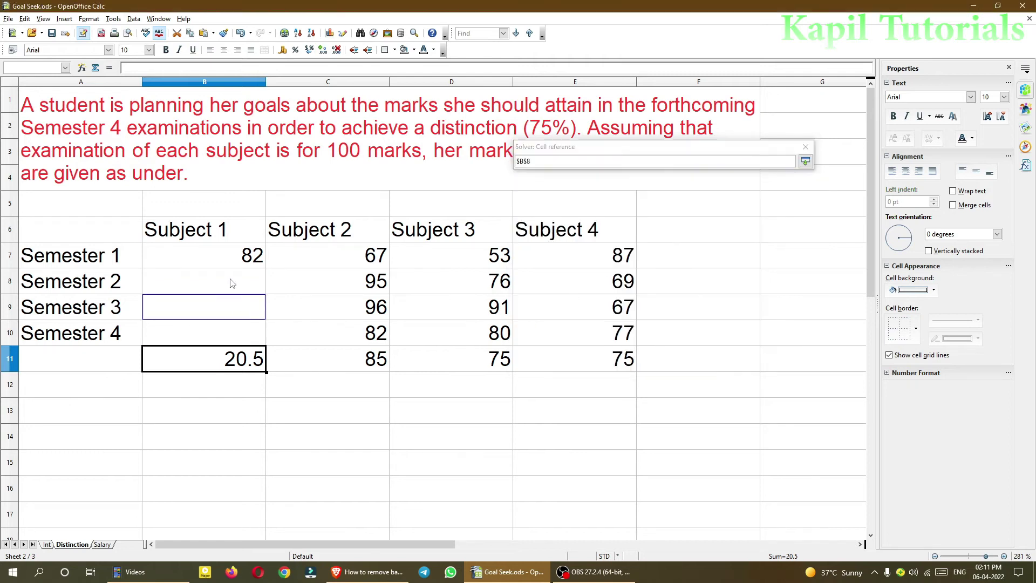
{"action": "left_click", "coordinate": [805, 161]}
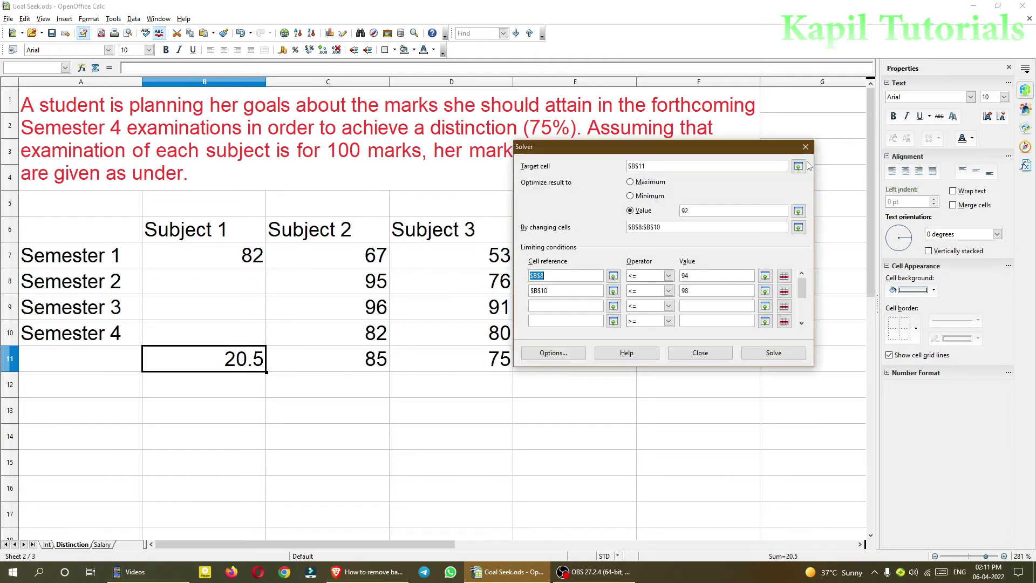
{"action": "left_click", "coordinate": [700, 277]}
{"action": "double_click", "coordinate": [700, 277]}
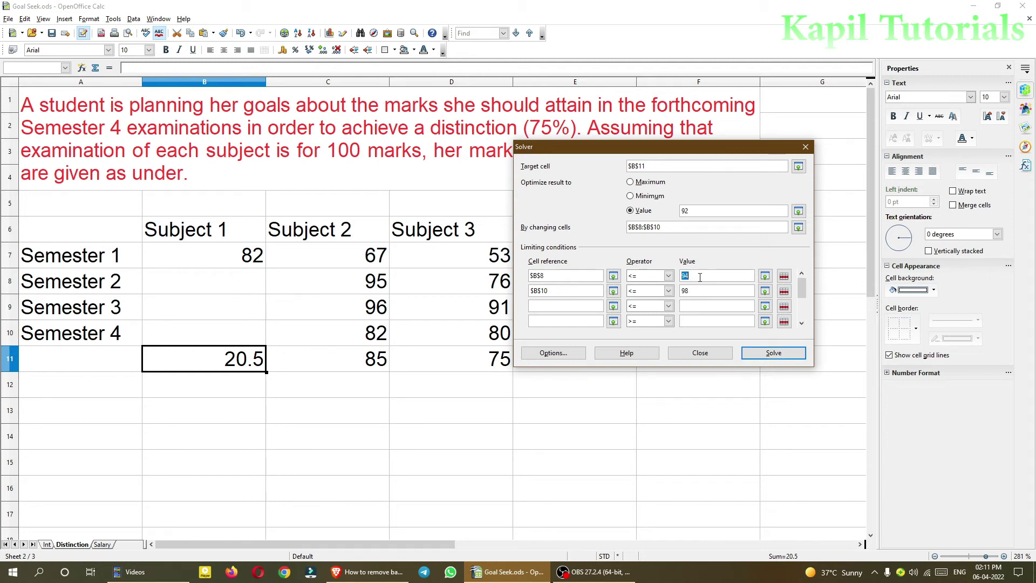
{"action": "type", "text": "95"}
Change the second limiting condition so that the Semester 3 mark in B9 is <= 94
{"action": "left_click", "coordinate": [613, 291]}
{"action": "left_click", "coordinate": [222, 311]}
{"action": "left_click", "coordinate": [804, 158]}
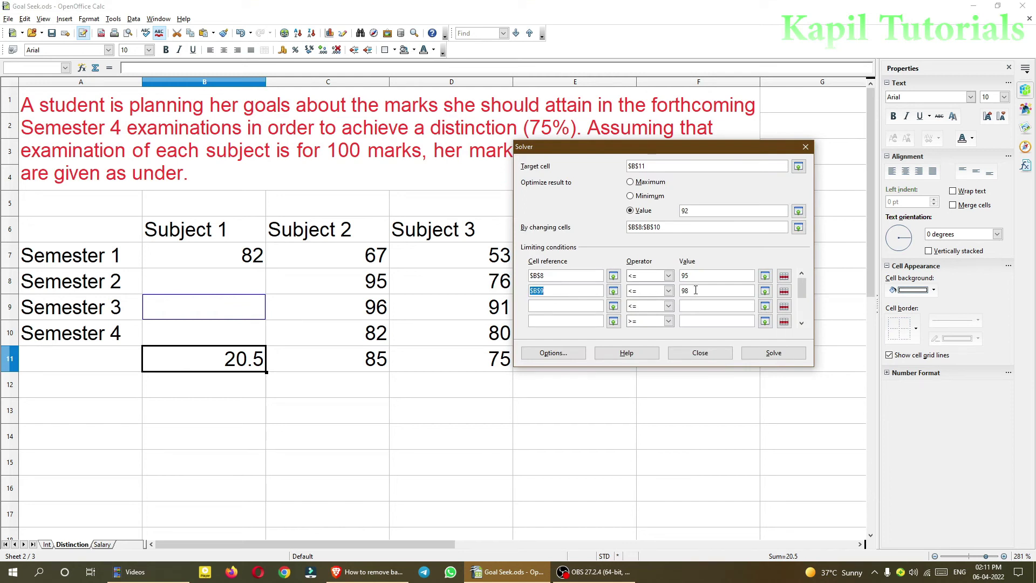
{"action": "double_click", "coordinate": [750, 286]}
{"action": "type", "text": "9"}
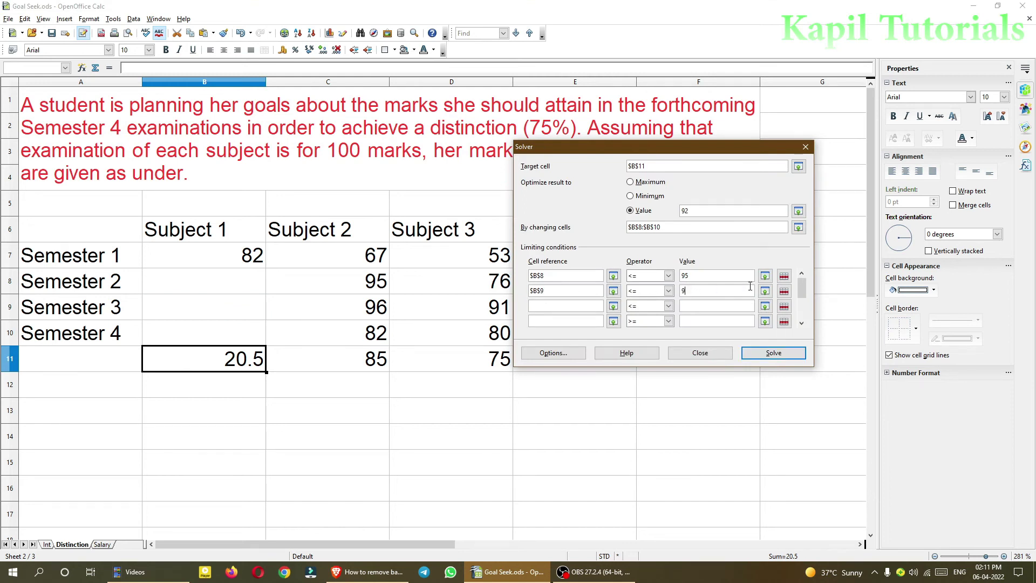
{"action": "type", "text": "4"}
Add a third limiting condition that the Semester 4 mark in B10 is <= 97
{"action": "left_click", "coordinate": [614, 306]}
{"action": "left_click", "coordinate": [218, 330]}
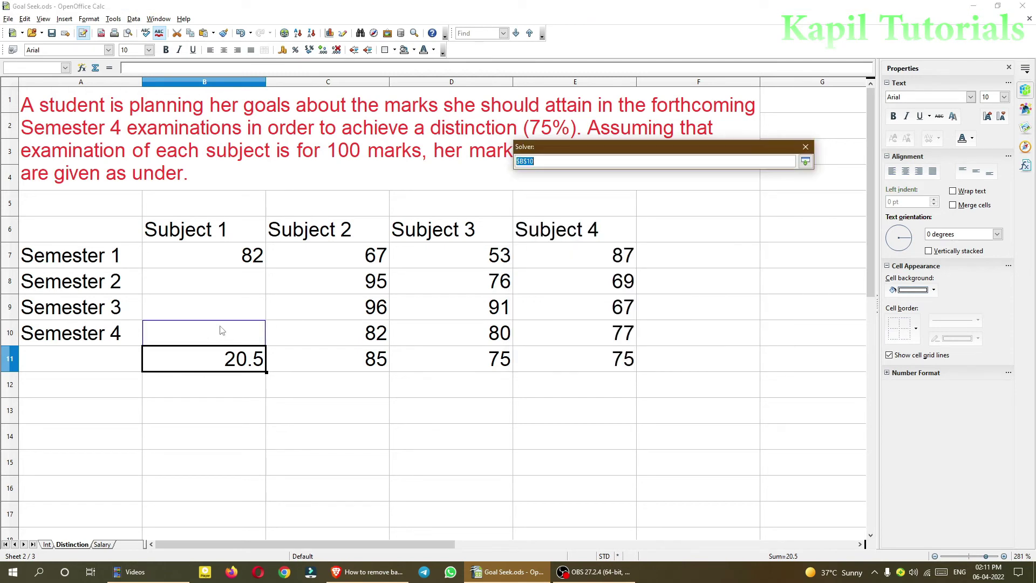
{"action": "left_click", "coordinate": [806, 162]}
{"action": "left_click", "coordinate": [697, 306]}
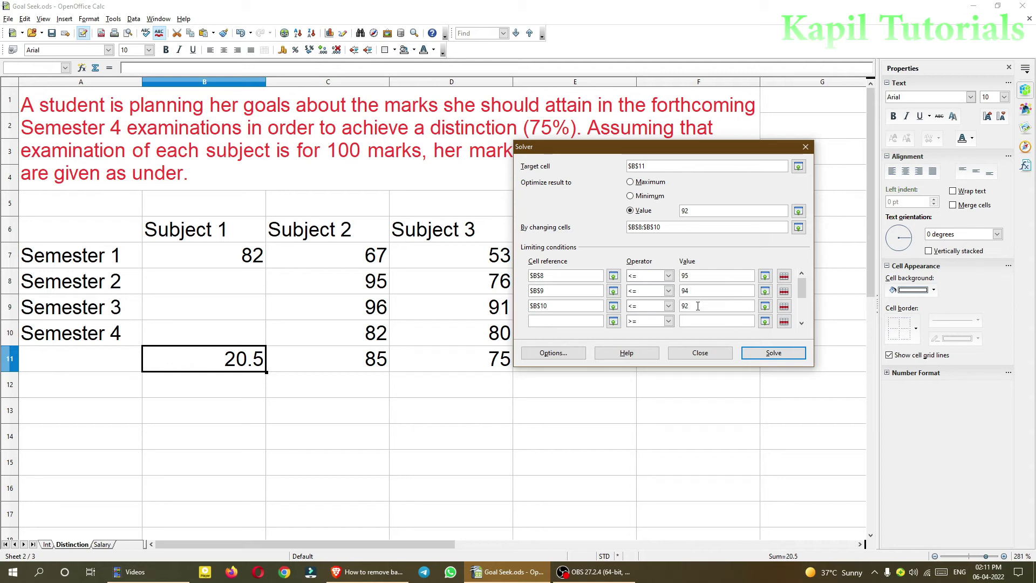
{"action": "type", "text": "92"}
{"action": "left_click_drag", "start_coordinate": [698, 306], "coordinate": [674, 307]}
{"action": "type", "text": "97"}
Solve for the target value of 92 under the three limiting conditions and keep the result
{"action": "left_click", "coordinate": [771, 353]}
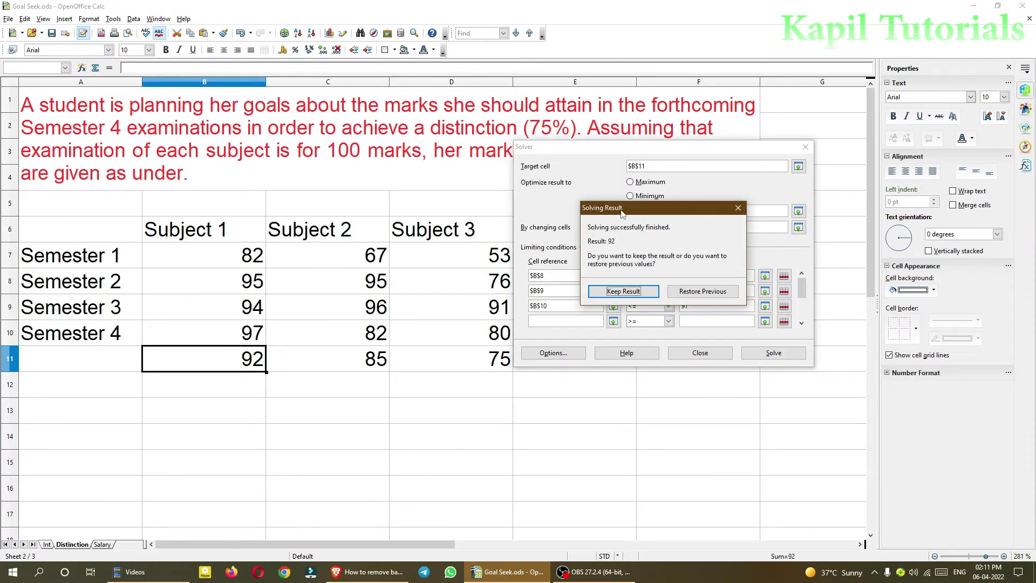
{"action": "left_click_drag", "start_coordinate": [624, 210], "coordinate": [693, 268]}
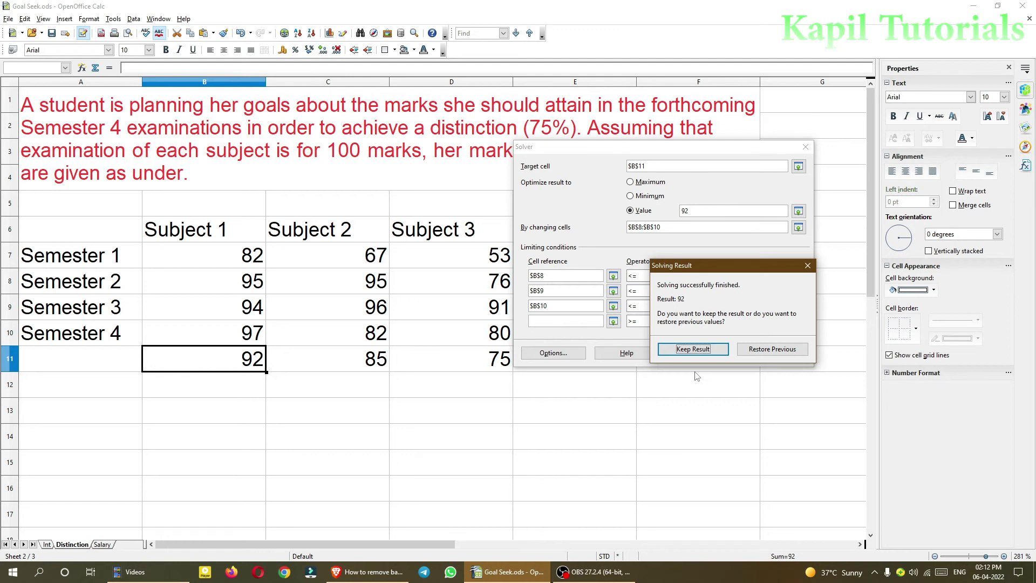
{"action": "left_click", "coordinate": [696, 352]}
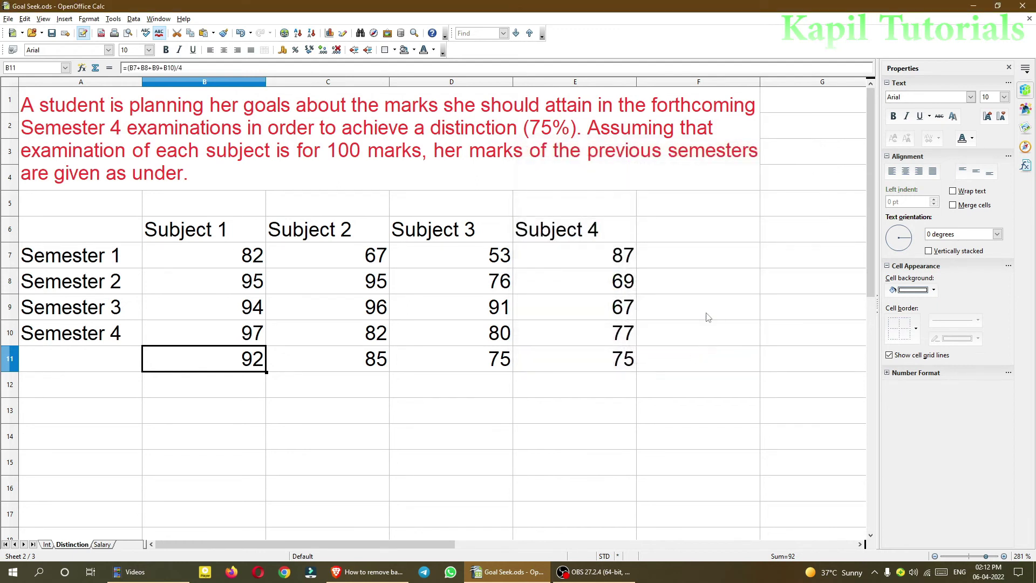
{"action": "left_click", "coordinate": [361, 259]}
{"action": "left_click_drag", "start_coordinate": [360, 259], "coordinate": [373, 359]}
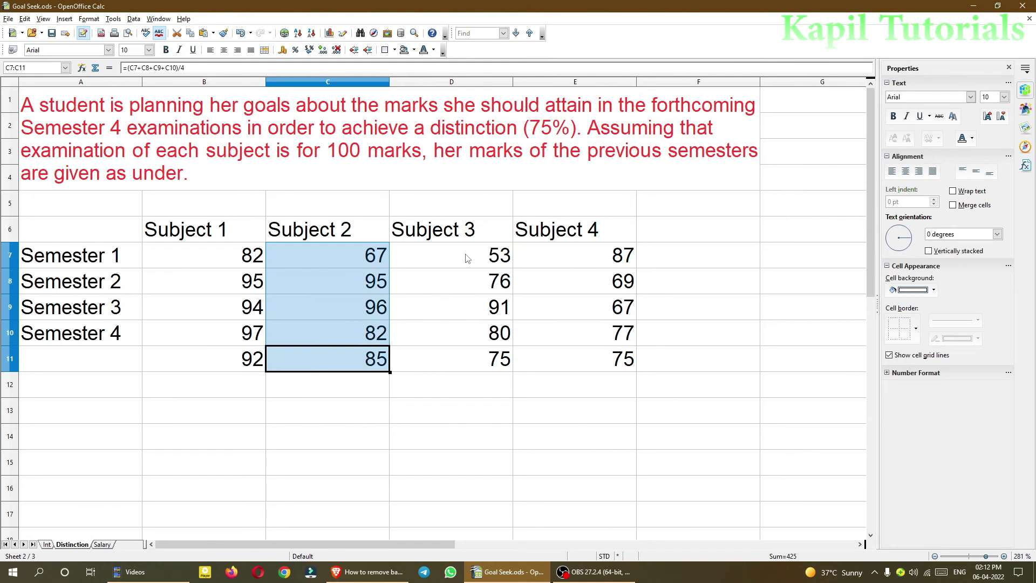
{"action": "left_click_drag", "start_coordinate": [464, 259], "coordinate": [470, 339]}
{"action": "left_click_drag", "start_coordinate": [560, 260], "coordinate": [571, 354]}
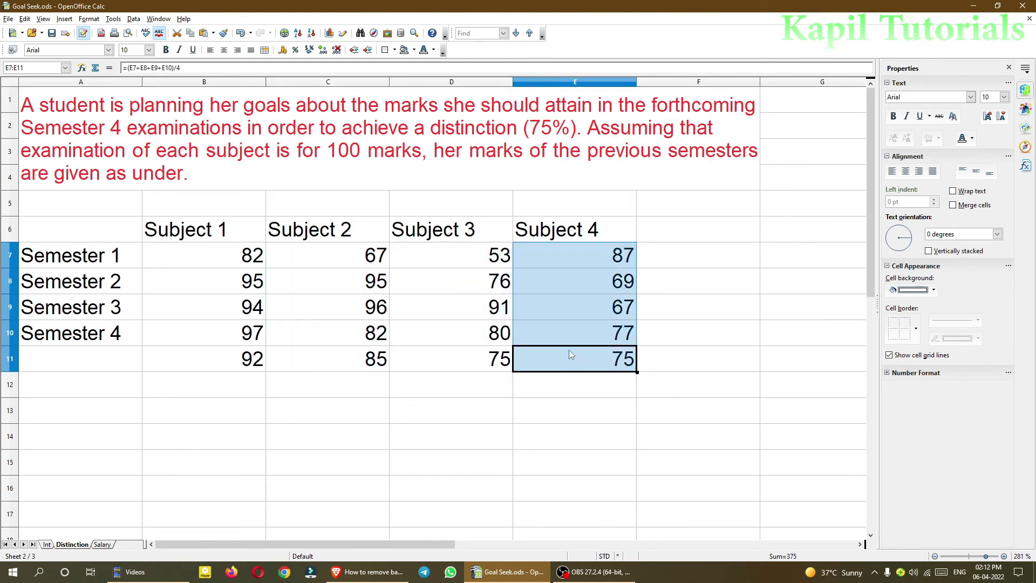
Switch to the Salary sheet and inspect the formula of the Gross Salary cell E2 without changing it
{"action": "left_click", "coordinate": [102, 545]}
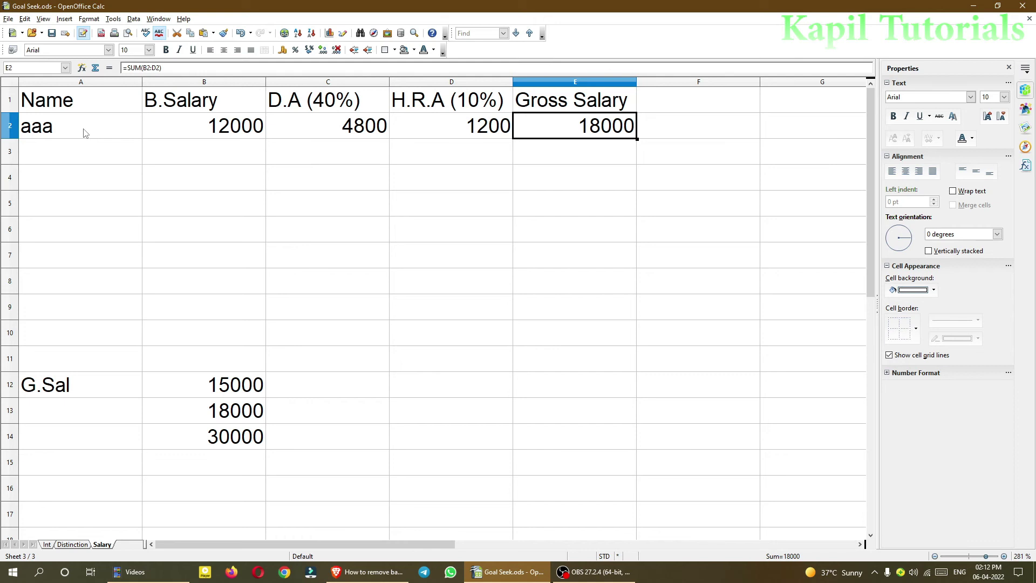
{"action": "double_click", "coordinate": [590, 127]}
{"action": "key", "text": "Escape"}
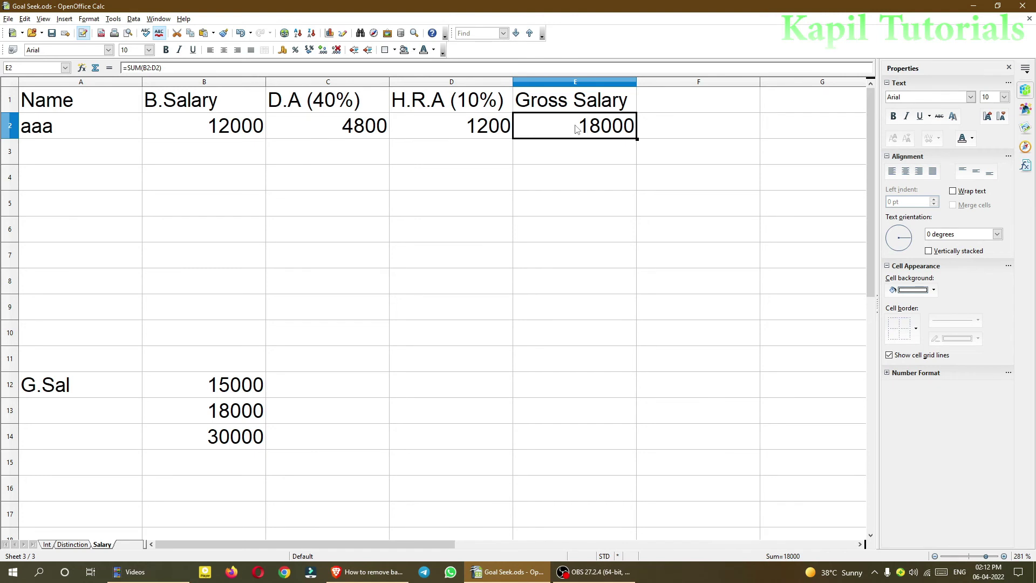
Start Solver on the Salary sheet and set the Gross Salary cell E2 as its target cell
{"action": "left_click", "coordinate": [114, 19]}
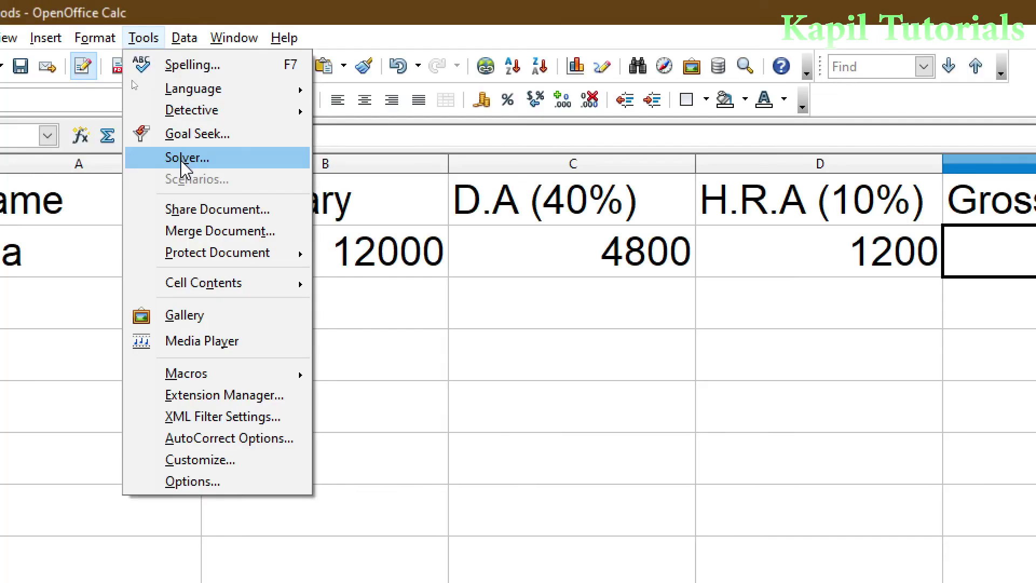
{"action": "left_click", "coordinate": [183, 159]}
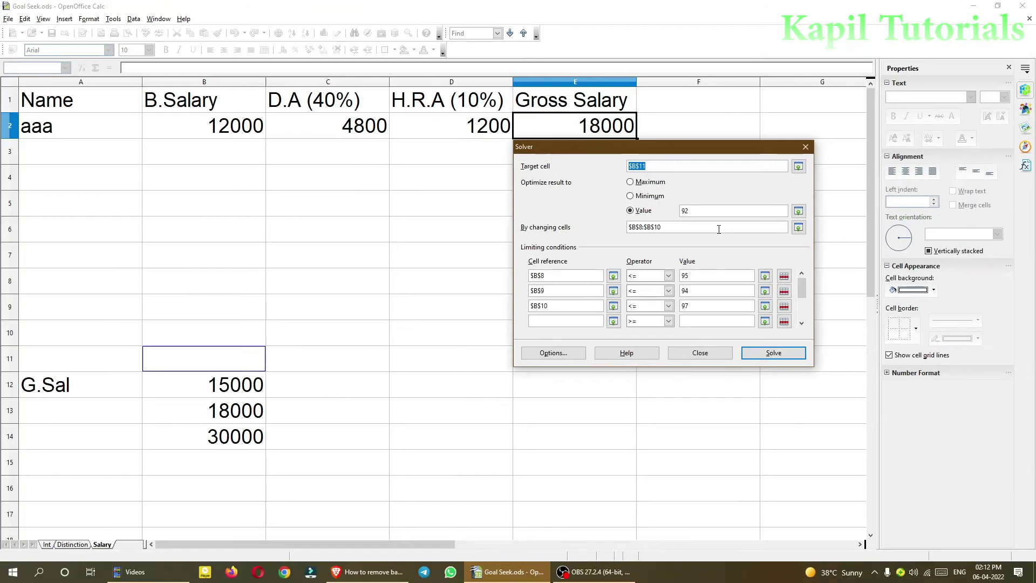
{"action": "left_click_drag", "start_coordinate": [716, 301], "coordinate": [944, 286]}
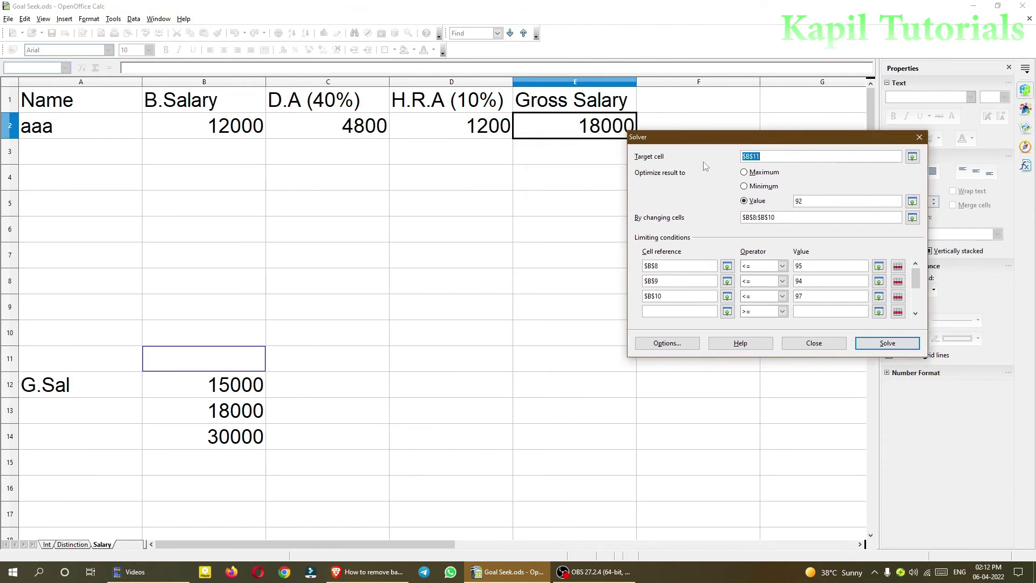
{"action": "left_click", "coordinate": [912, 157]}
{"action": "left_click", "coordinate": [583, 128]}
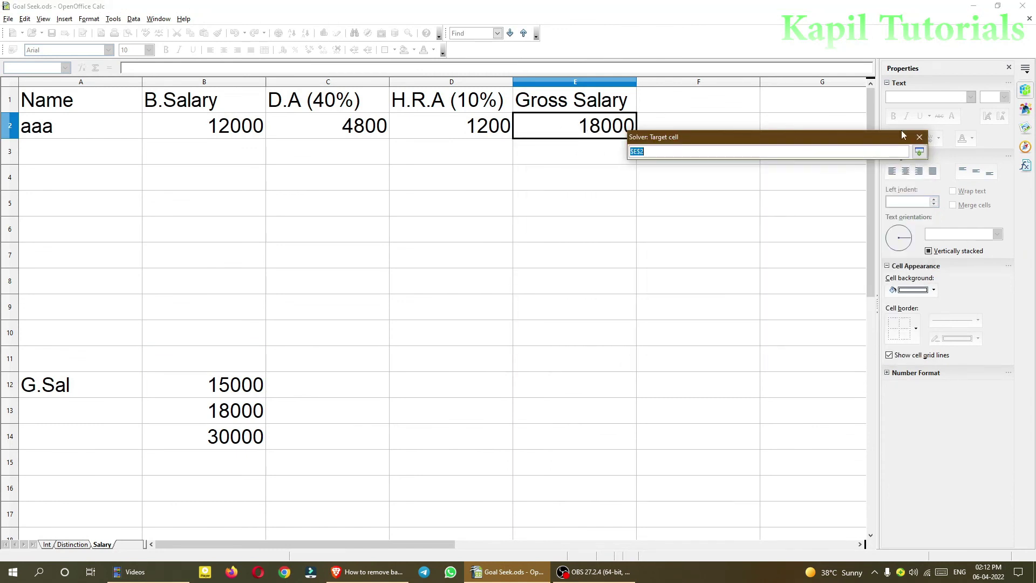
{"action": "left_click", "coordinate": [919, 151]}
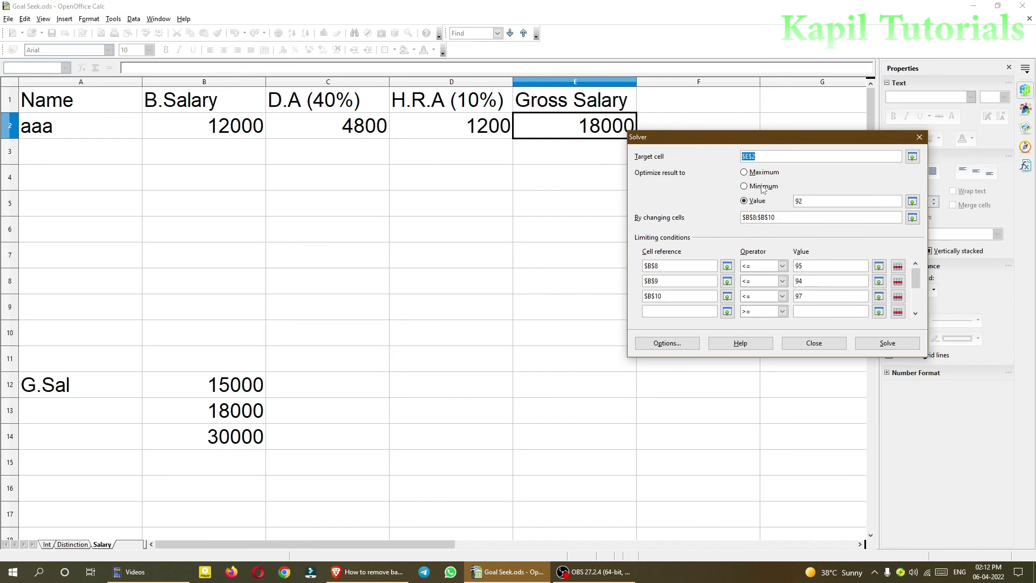
Set the target value to 25000 and the changing cells to B2:D2
{"action": "double_click", "coordinate": [804, 200]}
{"action": "type", "text": "25000"}
{"action": "left_click_drag", "start_coordinate": [758, 138], "coordinate": [809, 155]}
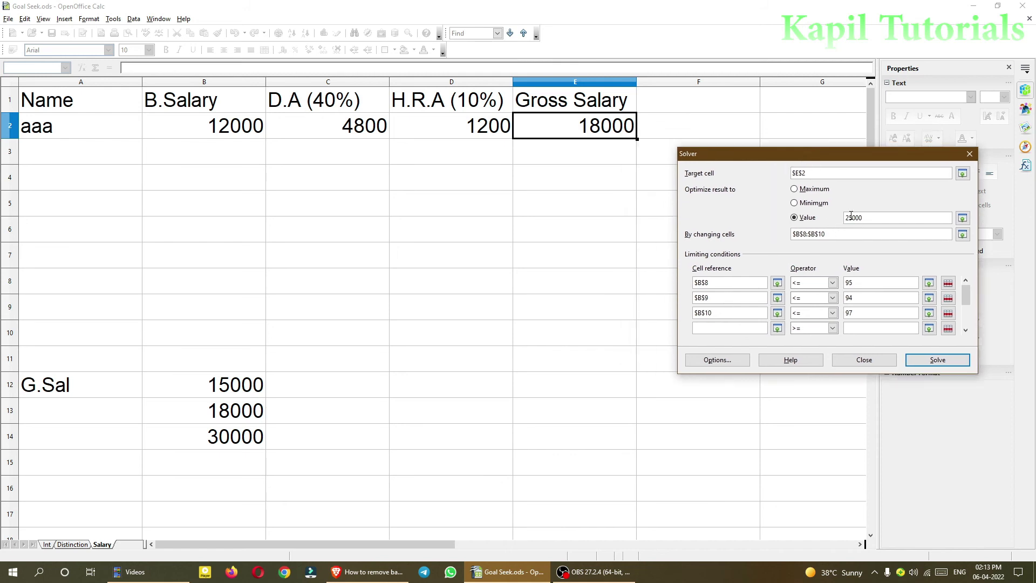
{"action": "left_click", "coordinate": [964, 235]}
{"action": "left_click_drag", "start_coordinate": [214, 130], "coordinate": [459, 129]}
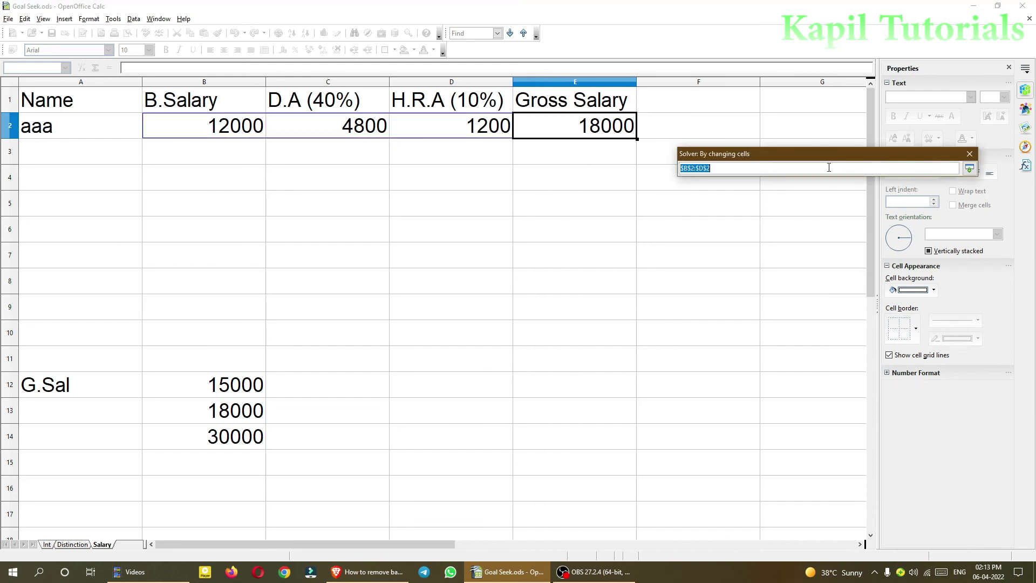
{"action": "left_click", "coordinate": [970, 169]}
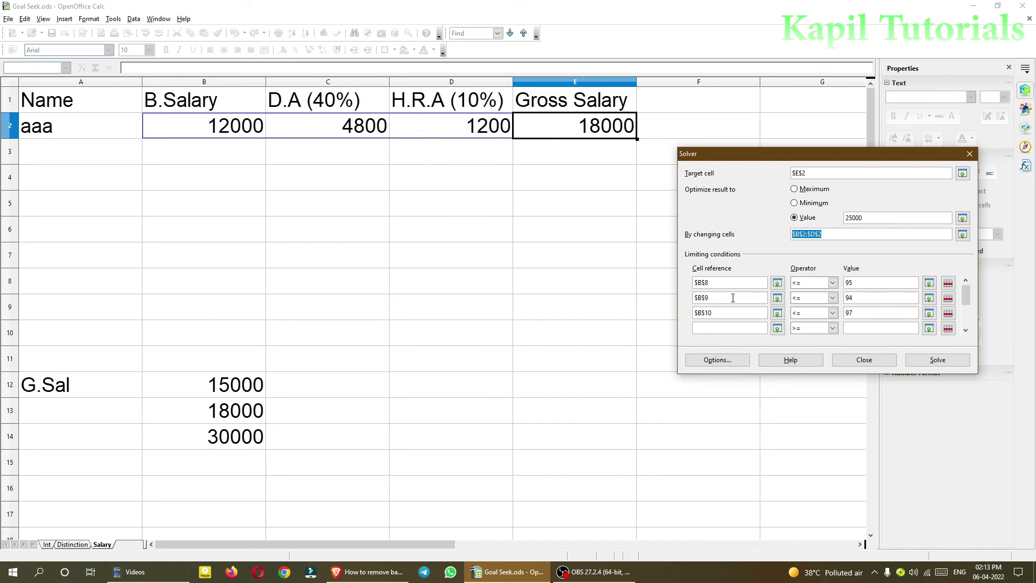
Clear the cell references and values of the three existing limiting conditions
{"action": "left_click", "coordinate": [727, 281]}
{"action": "key", "text": "Delete"}
{"action": "left_click", "coordinate": [723, 298]}
{"action": "key", "text": "Delete"}
{"action": "left_click", "coordinate": [722, 313]}
{"action": "key", "text": "Delete"}
{"action": "left_click", "coordinate": [846, 282]}
{"action": "key", "text": "Delete"}
{"action": "left_click", "coordinate": [846, 298]}
{"action": "key", "text": "Delete"}
{"action": "left_click", "coordinate": [846, 313]}
{"action": "key", "text": "Delete"}
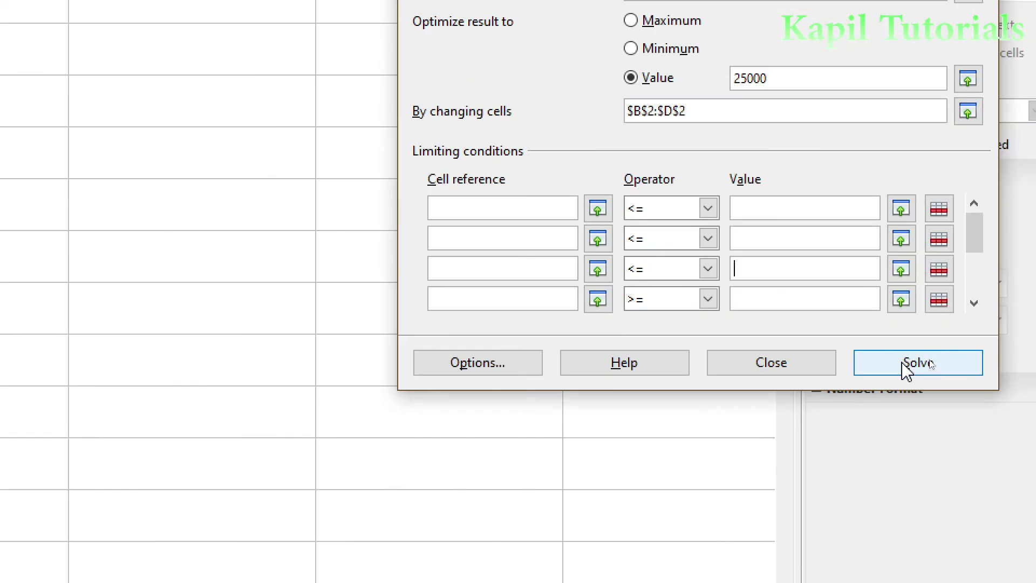
Solve for a gross salary of 25000 without limiting conditions and restore the previous cell values
{"action": "left_click", "coordinate": [933, 361]}
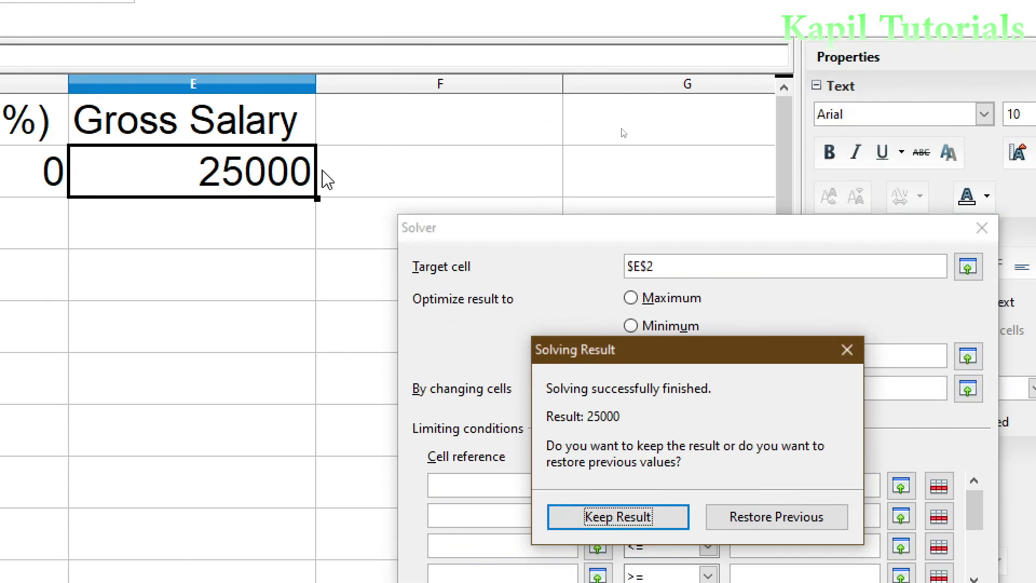
{"action": "key", "text": "Return"}
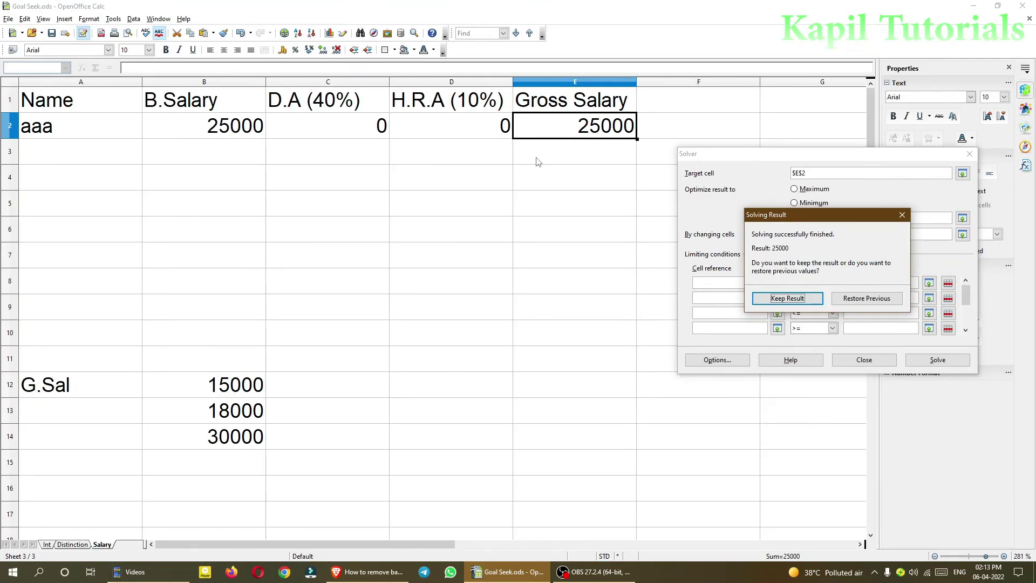
{"action": "left_click", "coordinate": [849, 300]}
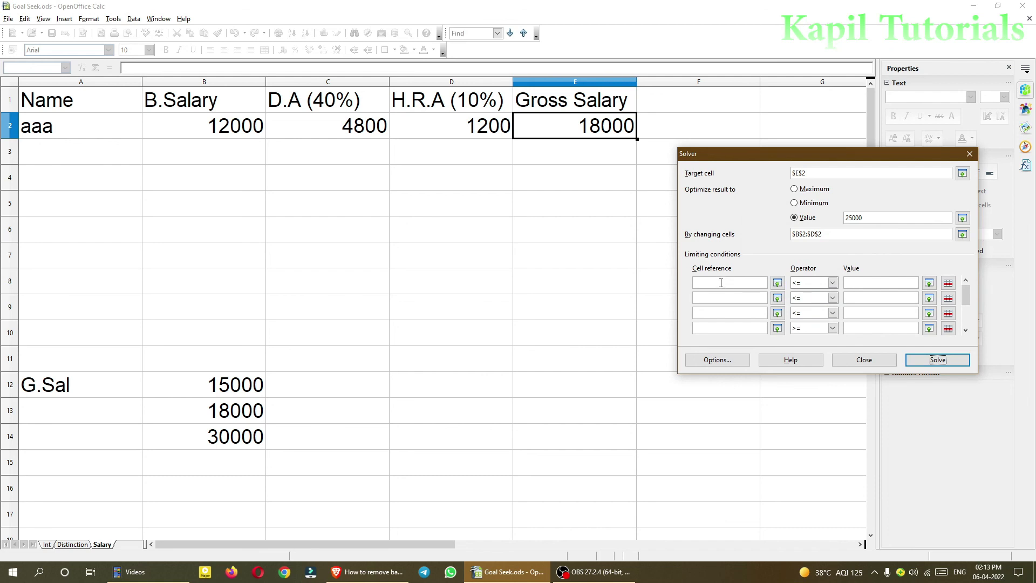
Add a first limiting condition that sets an upper limit (<=) for the B.Salary cell B2
{"action": "left_click", "coordinate": [721, 283]}
{"action": "left_click", "coordinate": [777, 283]}
{"action": "left_click", "coordinate": [207, 133]}
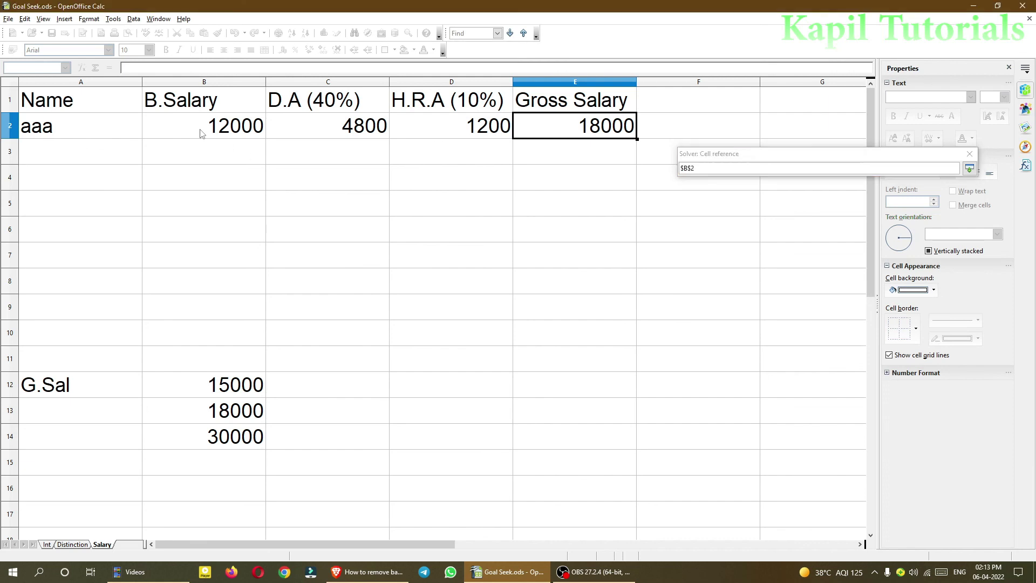
{"action": "left_click", "coordinate": [968, 171]}
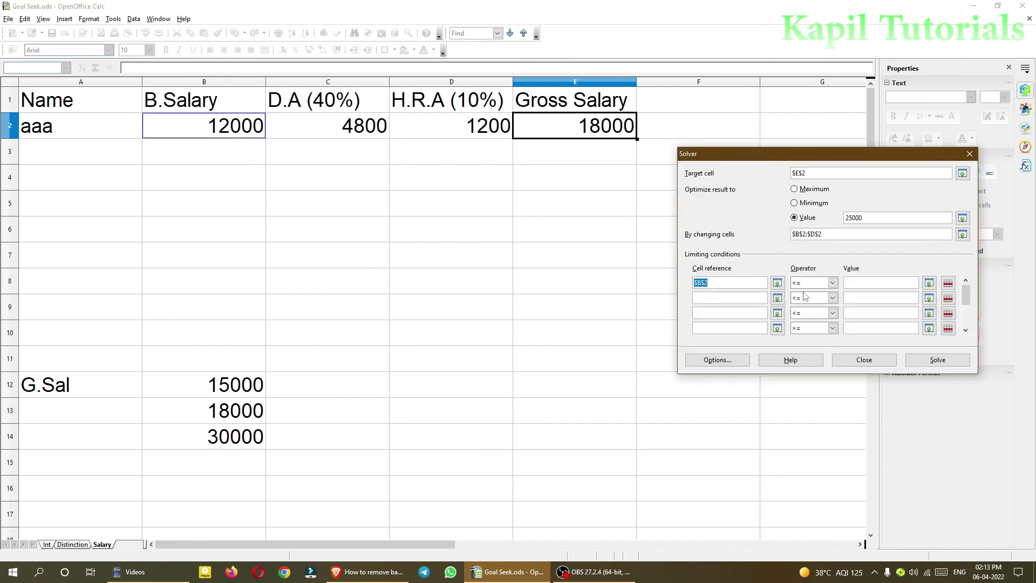
{"action": "left_click", "coordinate": [865, 283]}
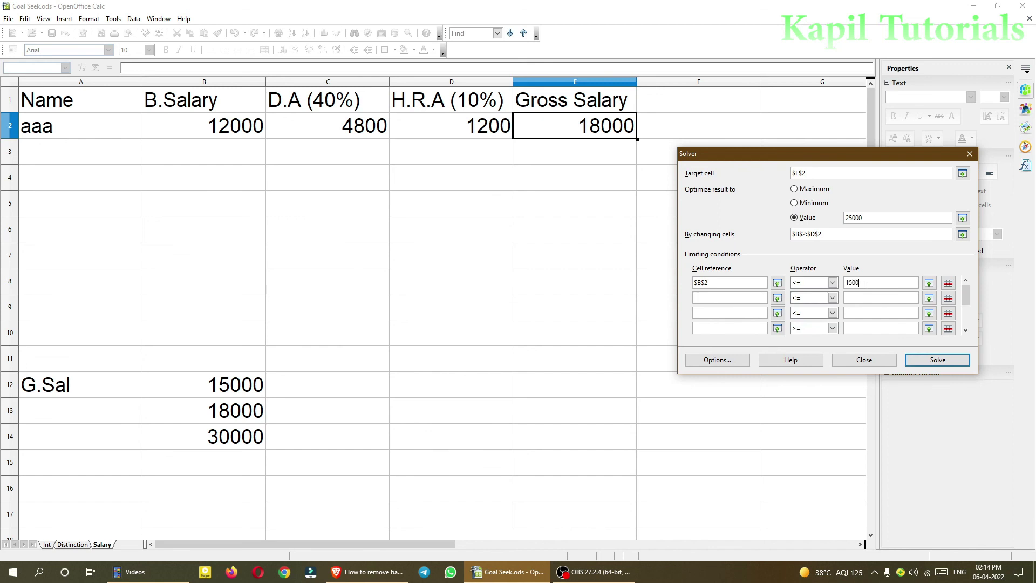
Add a second limiting condition that keeps the D.A cell C2 at or below (<=) 6000
{"action": "left_click", "coordinate": [777, 298]}
{"action": "left_click", "coordinate": [311, 132]}
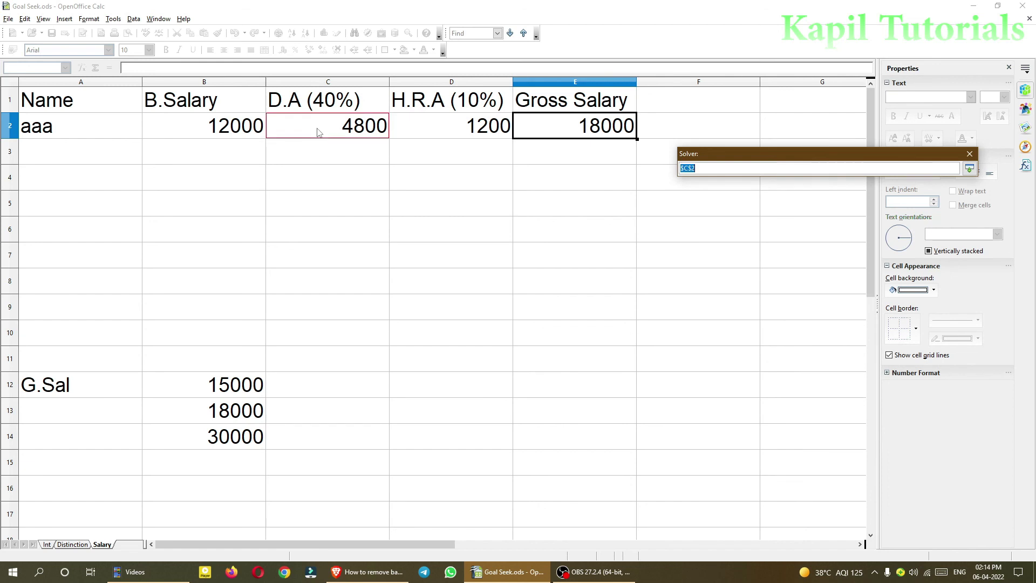
{"action": "left_click", "coordinate": [970, 169]}
{"action": "left_click", "coordinate": [869, 296]}
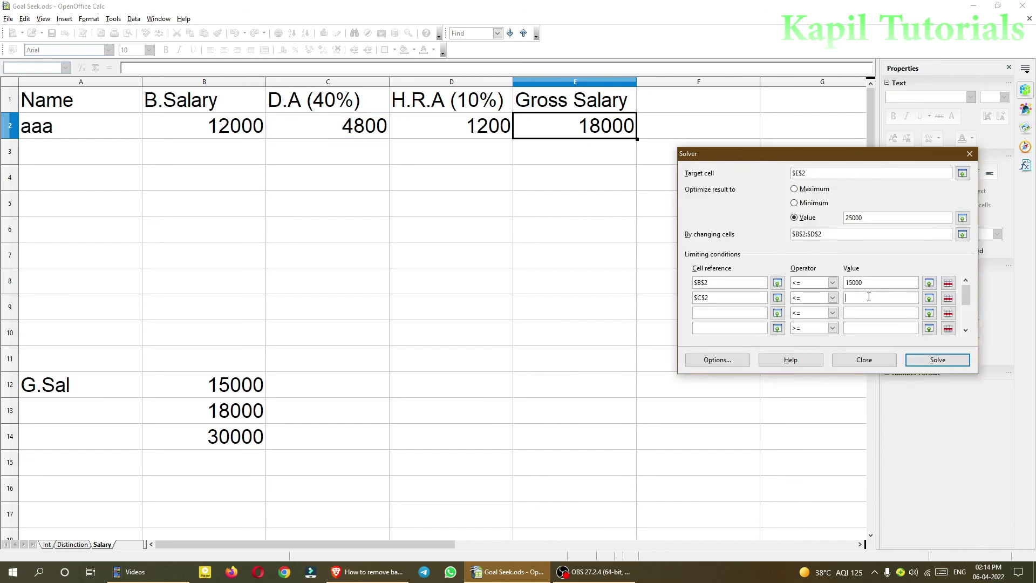
{"action": "type", "text": "6000"}
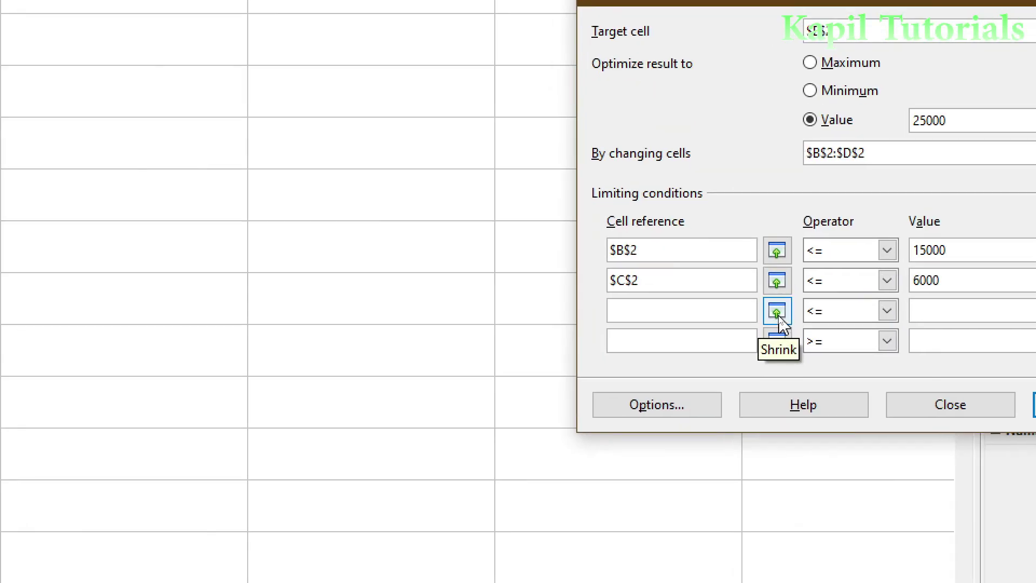
Add a third limiting condition that keeps the H.R.A cell D2 at or below (<=) 5000, and run Solver, keeping its result
{"action": "left_click", "coordinate": [779, 317]}
{"action": "left_click", "coordinate": [579, 264]}
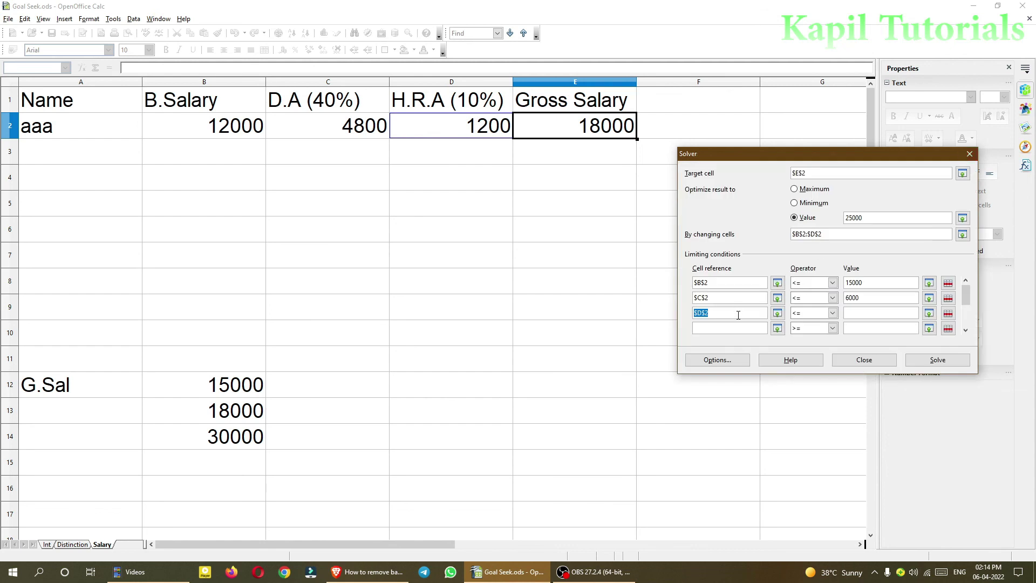
{"action": "left_click", "coordinate": [870, 312]}
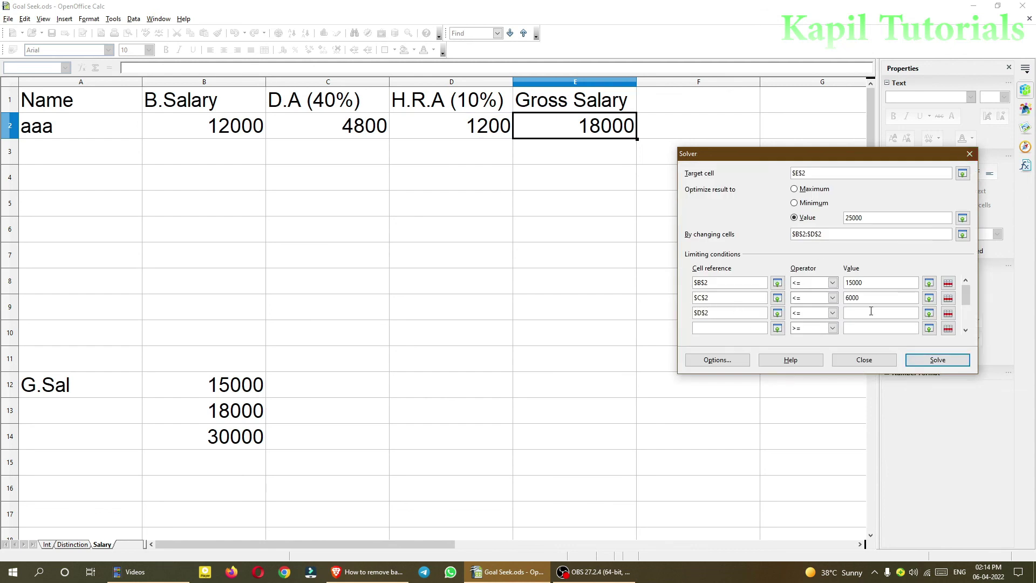
{"action": "type", "text": "5000"}
{"action": "left_click", "coordinate": [945, 364]}
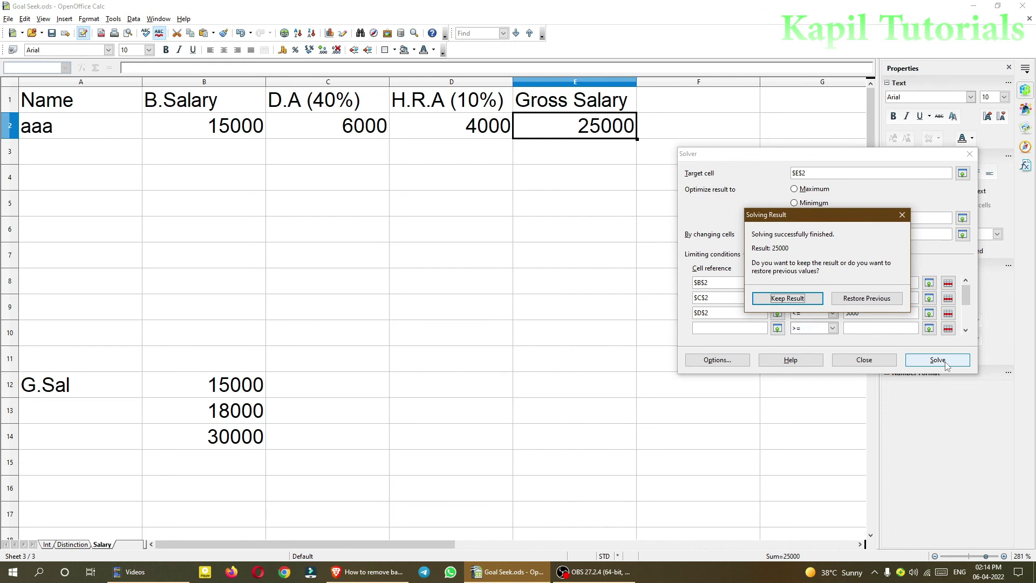
{"action": "left_click", "coordinate": [779, 298]}
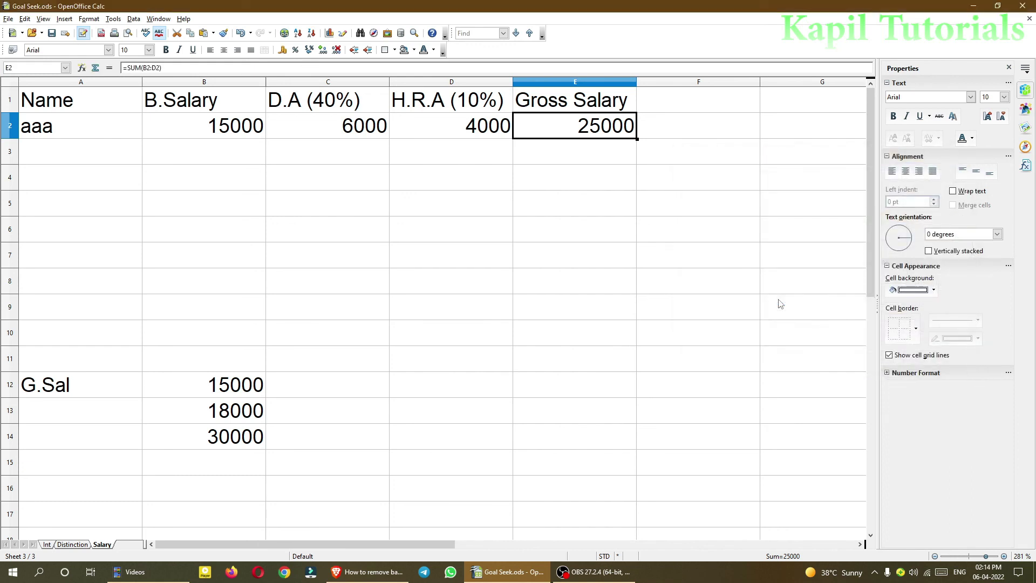